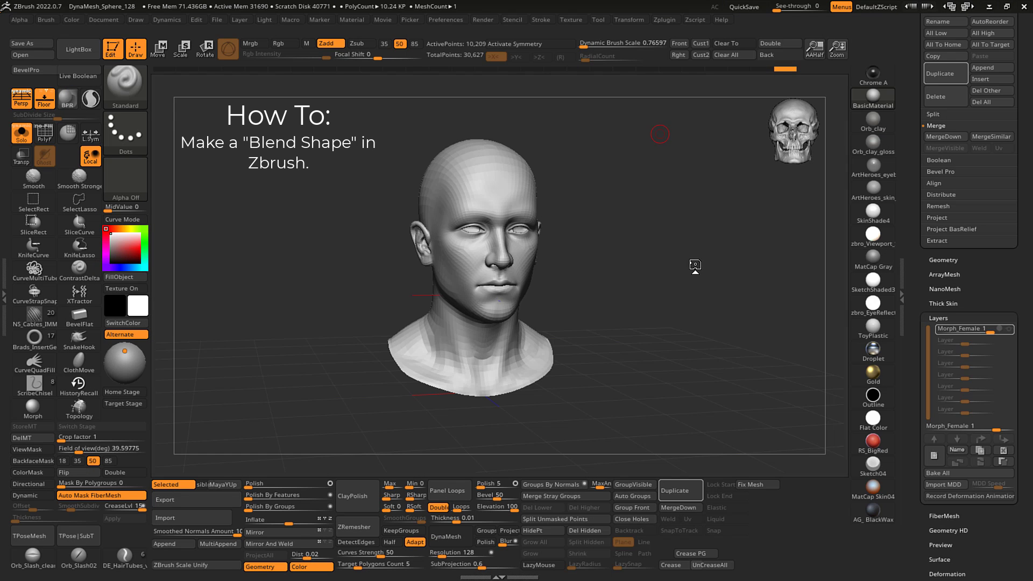
Step: Toggle the Morph_Female layer's visibility on the head to preview the change between the male and female shapes
drag(691, 268, 703, 277)
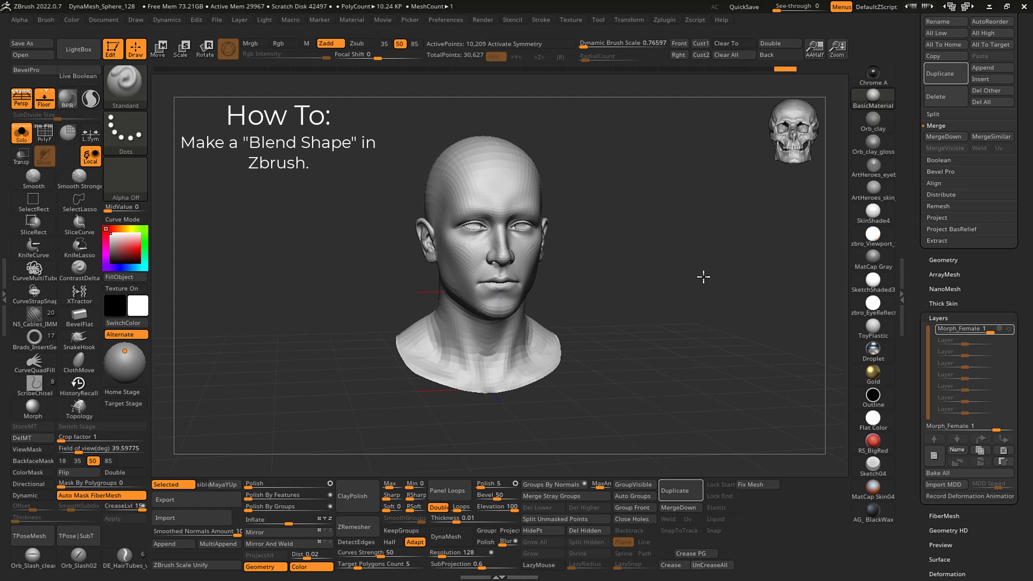
mouse_move(1012, 333)
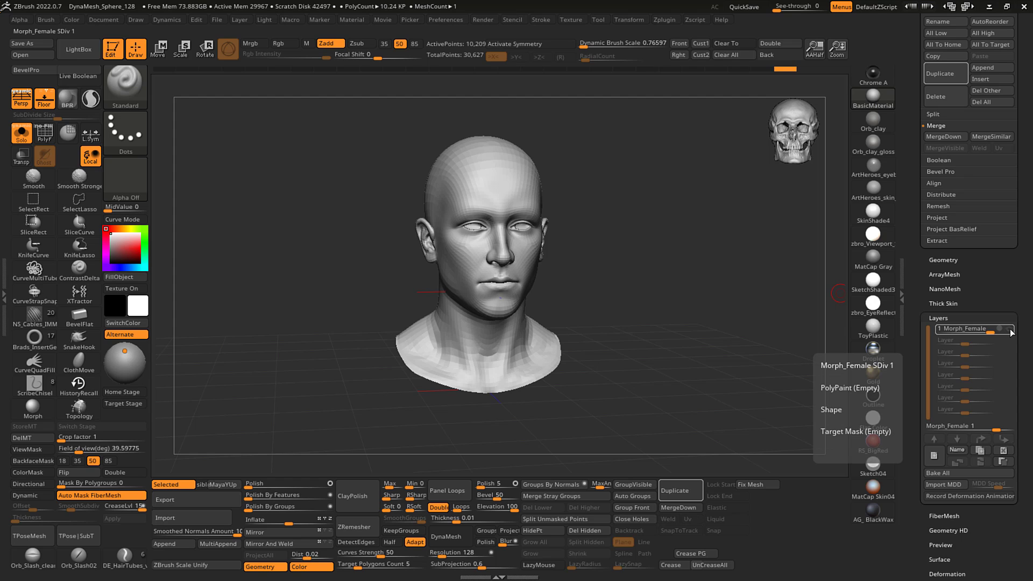
click(1011, 332)
click(1011, 332)
click(1011, 332)
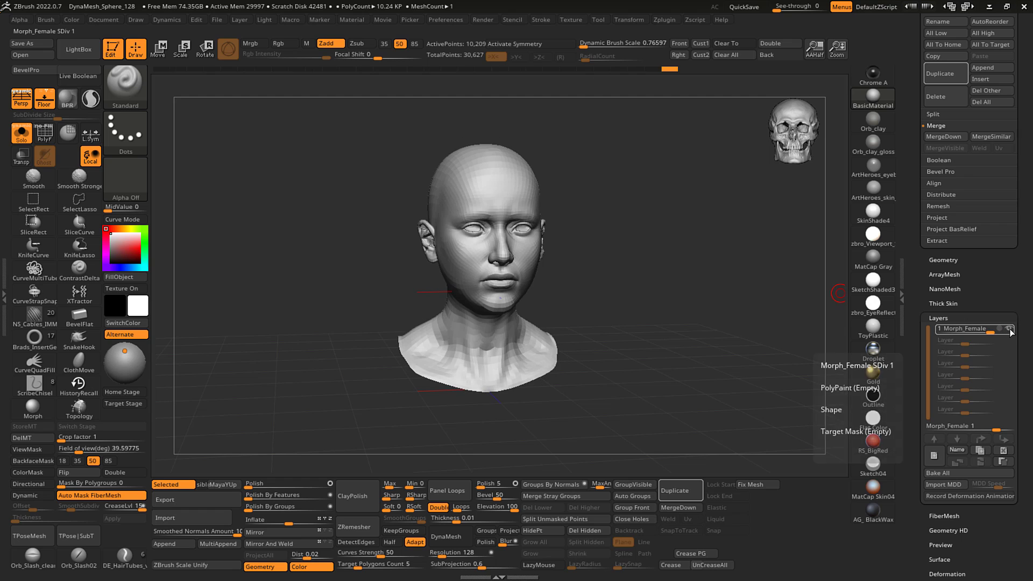
click(1011, 332)
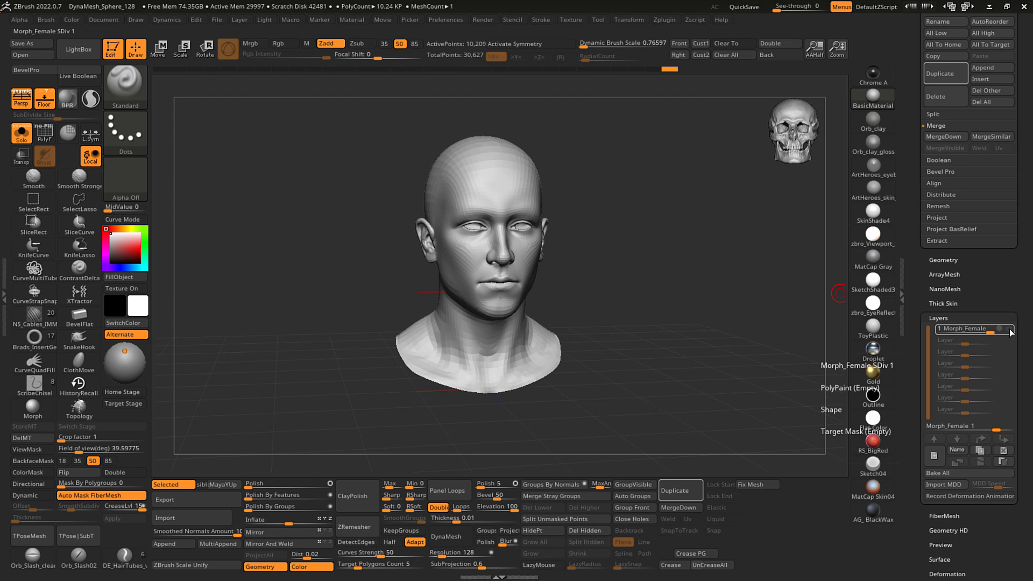
mouse_move(1008, 286)
mouse_down()
mouse_move(1024, 414)
mouse_move(1010, 288)
mouse_up()
click(1009, 291)
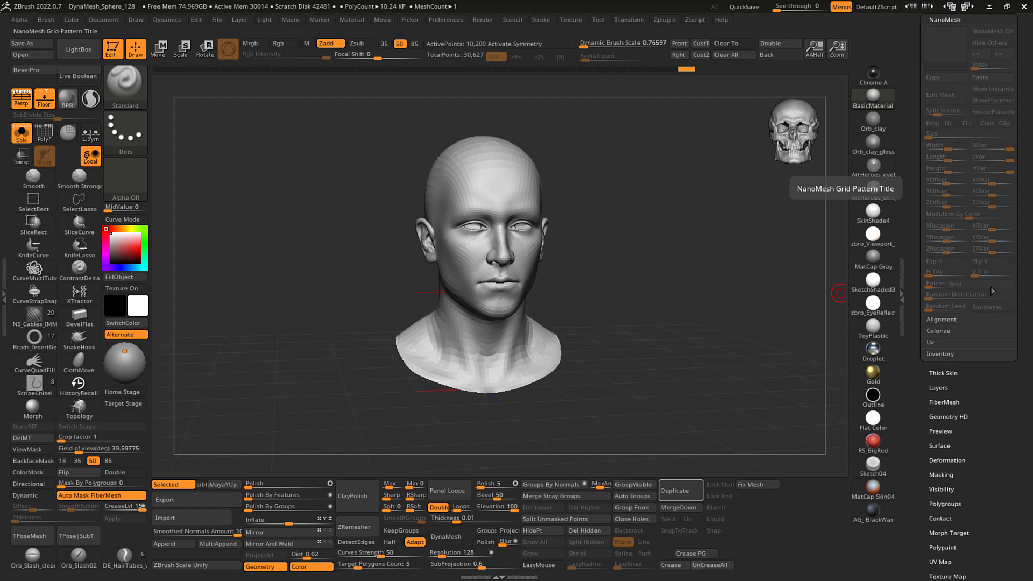
drag(1022, 251, 1031, 445)
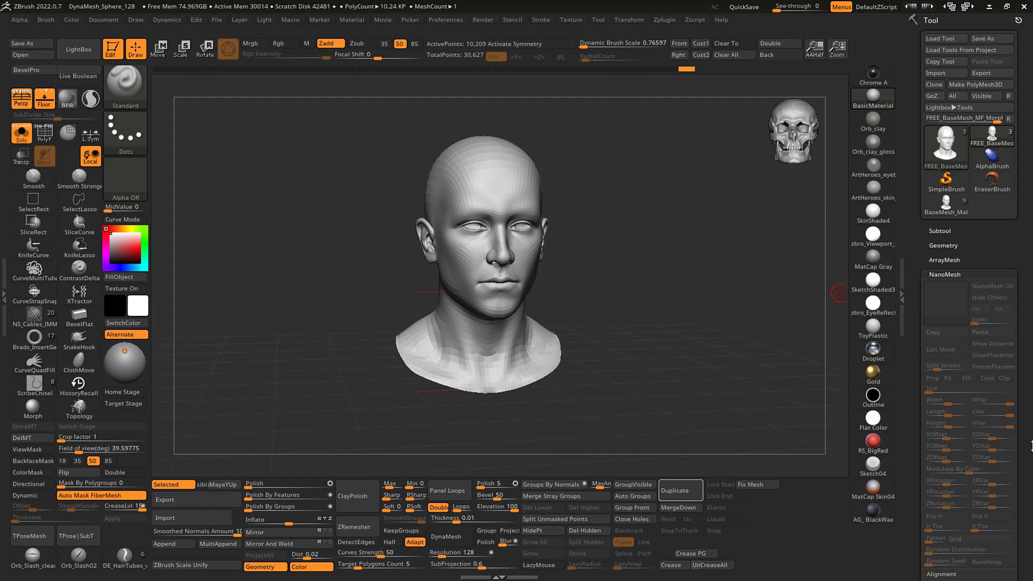
click(945, 274)
click(746, 6)
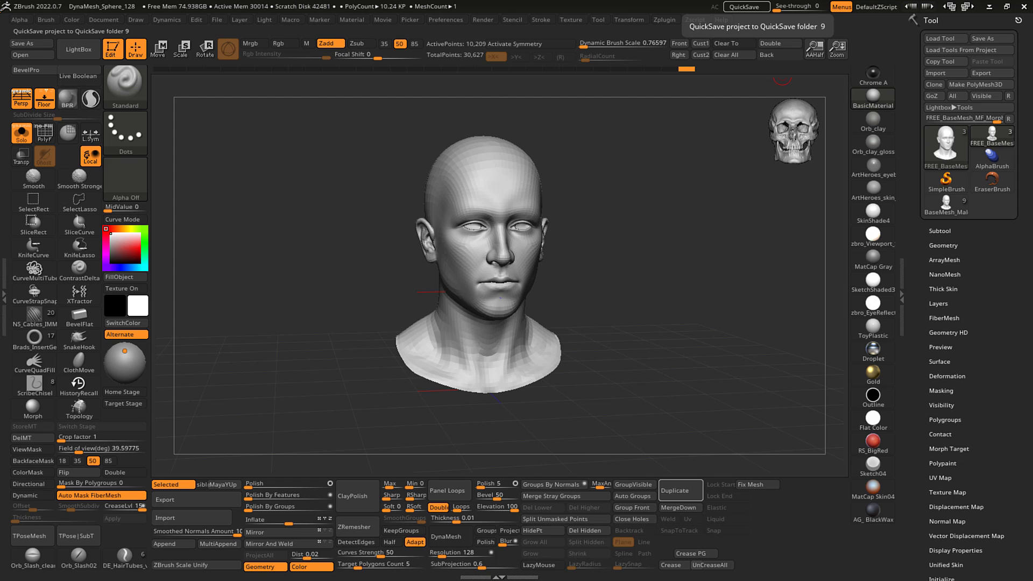
Step: Switch to Maya and vary the Female weight of the Male head's existing blend shape to preview the morph
key(alt+Tab)
alt+drag(541, 246, 574, 261)
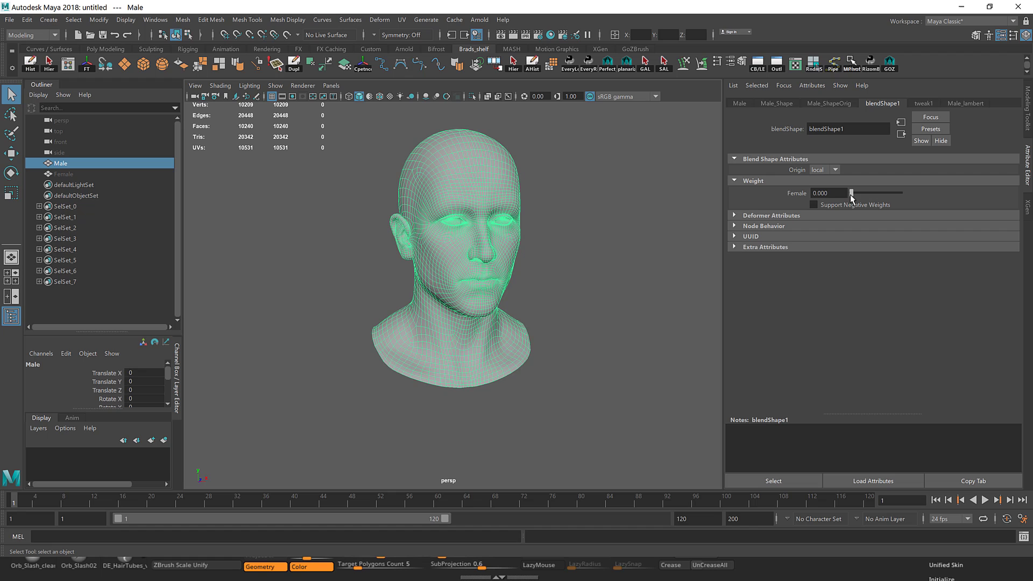
drag(853, 197, 707, 223)
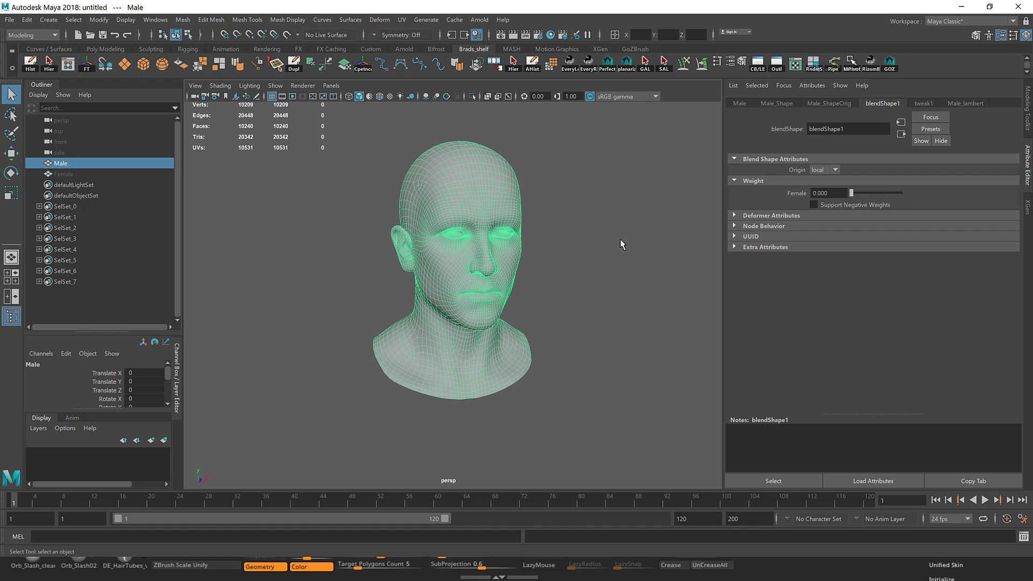
Step: Unhide the Female head and delete the construction history to remove the existing blend shape
click(61, 175)
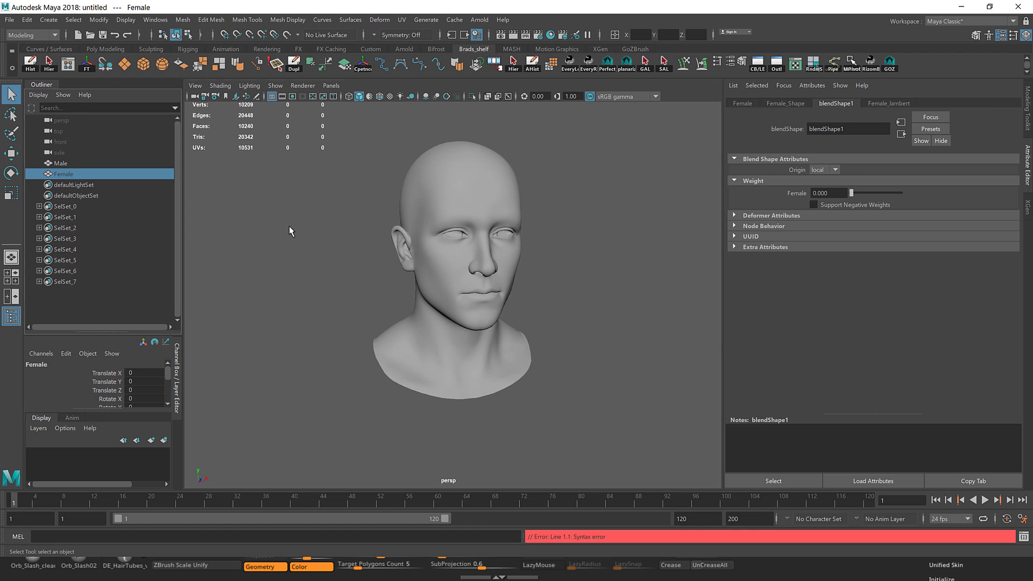
key(shift+h)
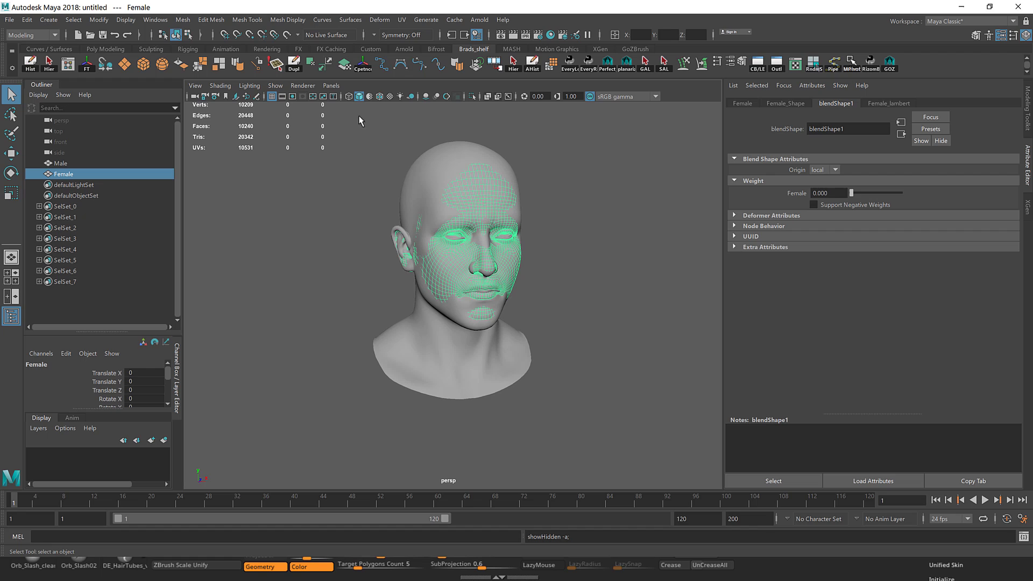
click(532, 65)
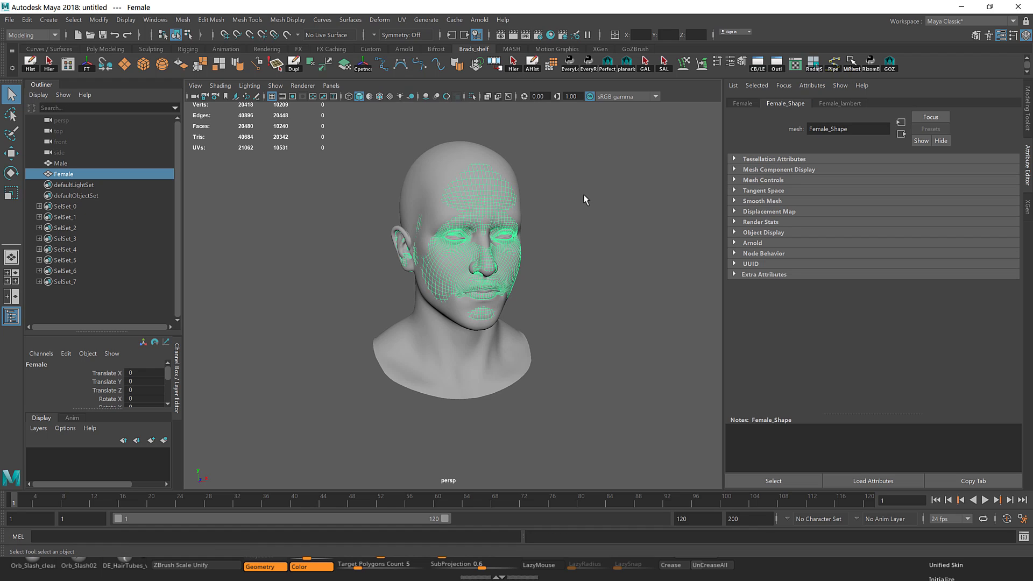
Step: Create a blend shape deformer on the Male head with the Female head as its target
click(448, 154)
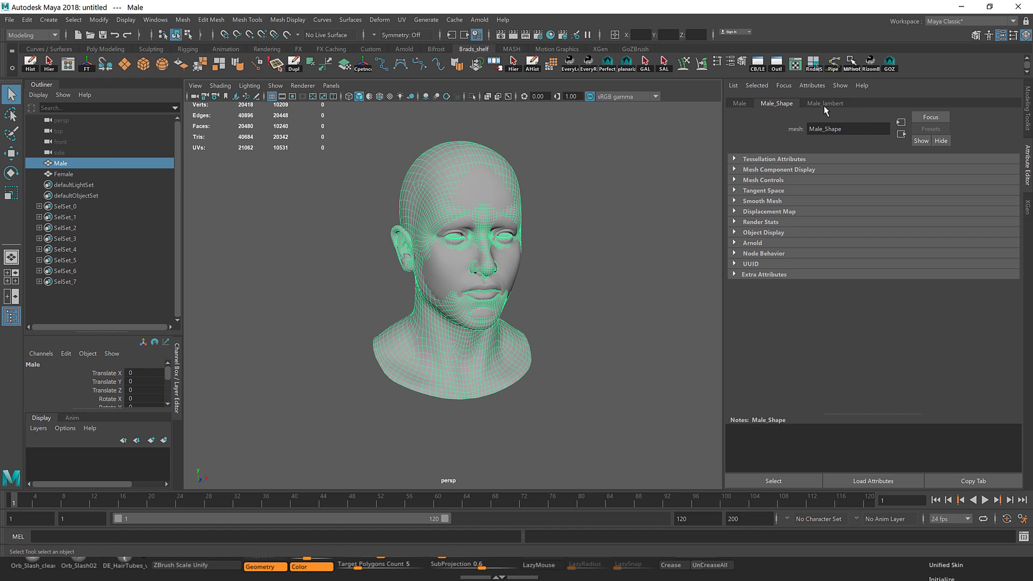
click(500, 199)
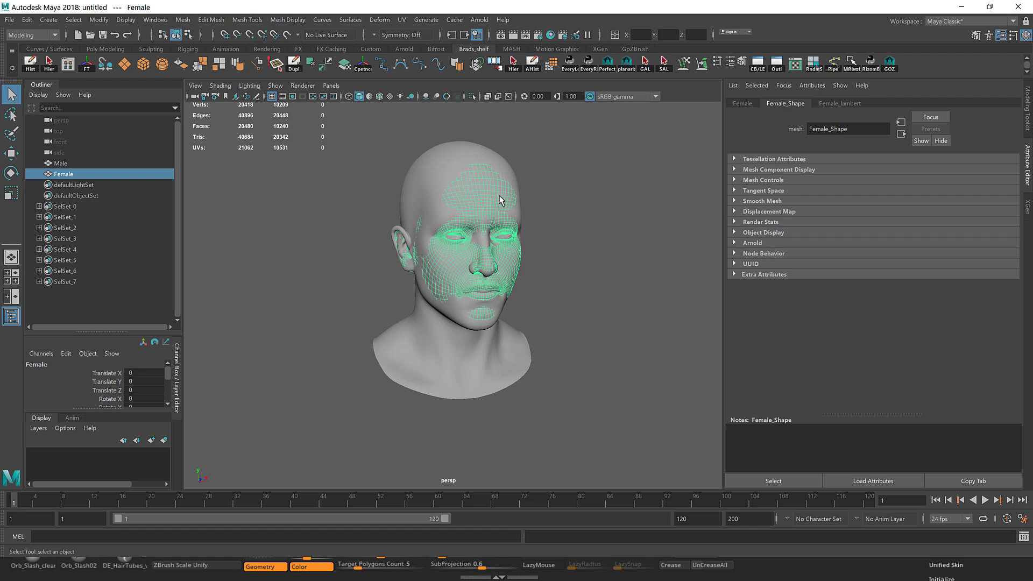
shift+click(444, 167)
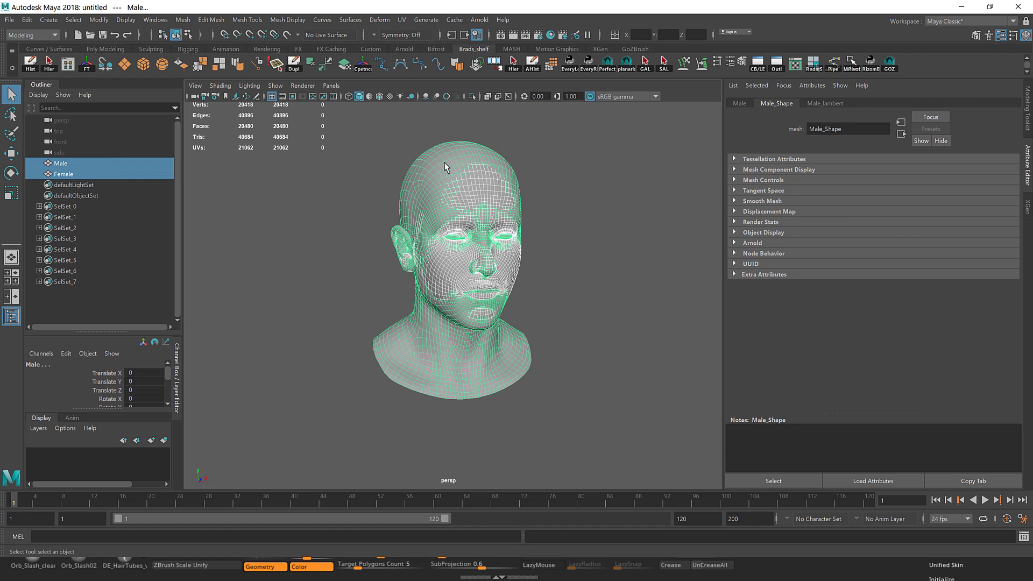
click(379, 19)
click(396, 44)
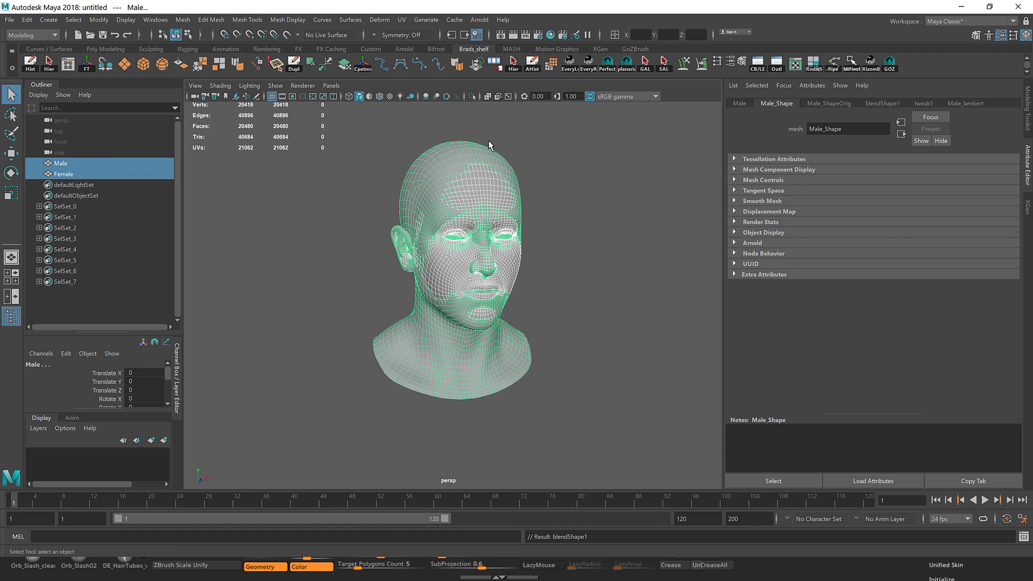
Step: Hide the Female head and test the morph by varying the Female weight on the Male head's blend shape
click(483, 201)
key(ctrl+h)
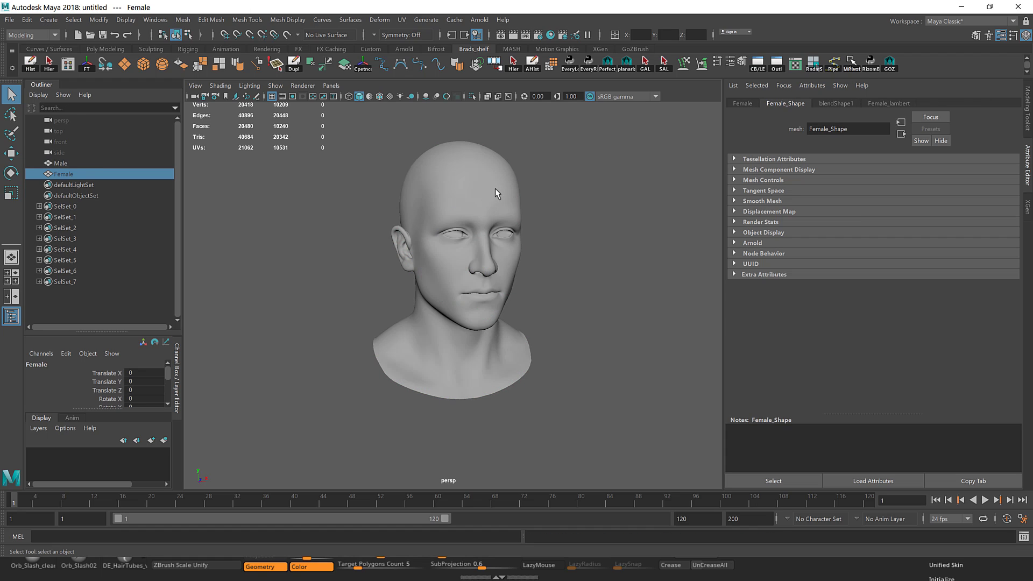
click(493, 193)
click(883, 104)
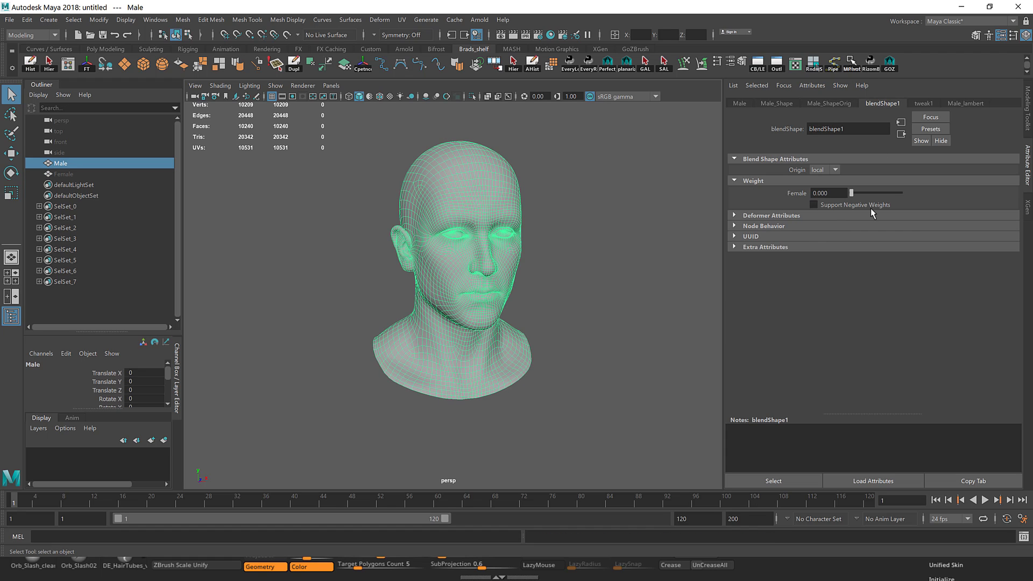
drag(855, 196, 814, 192)
Step: Switch to ZBrush and examine the Male and Female subtools in turn to compare the two heads
key(alt+Tab)
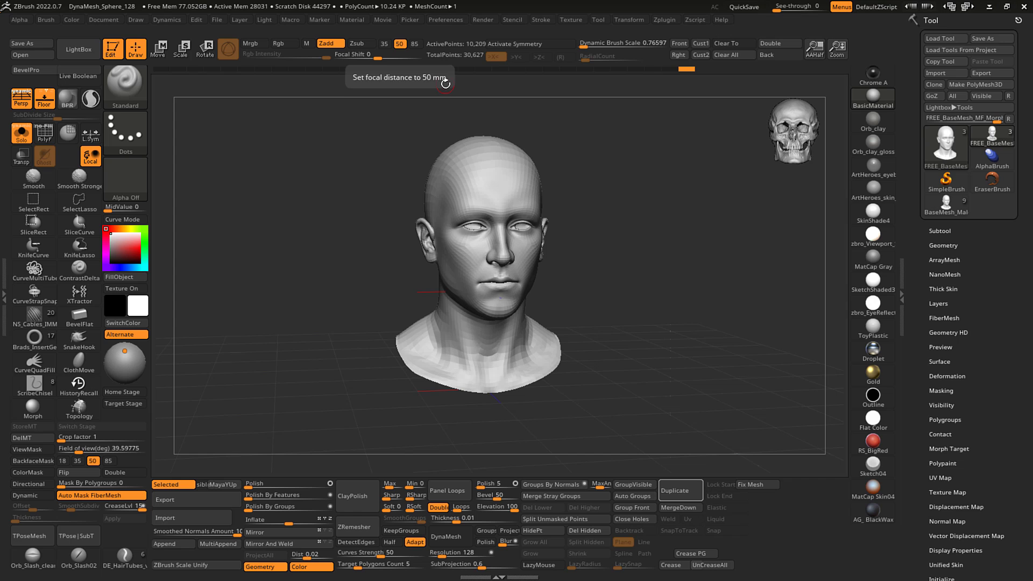
click(948, 231)
scroll(952, 161, down, 5)
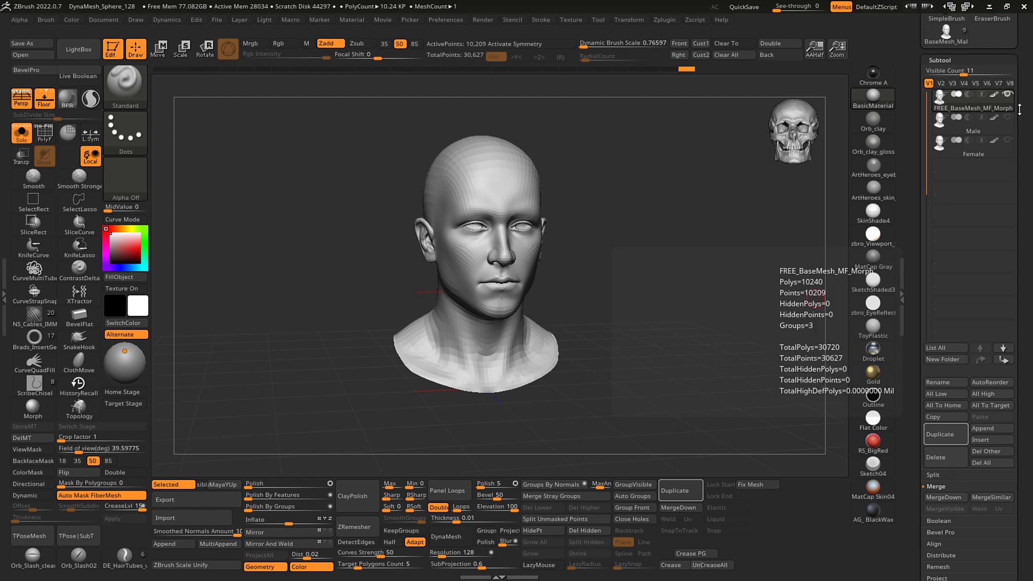
scroll(1024, 124, up, 1)
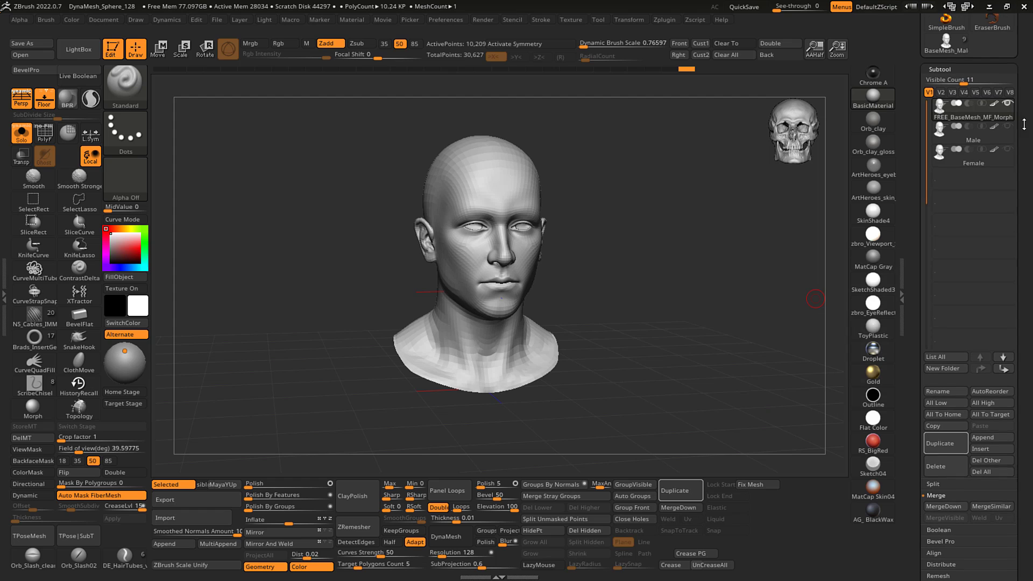
click(943, 140)
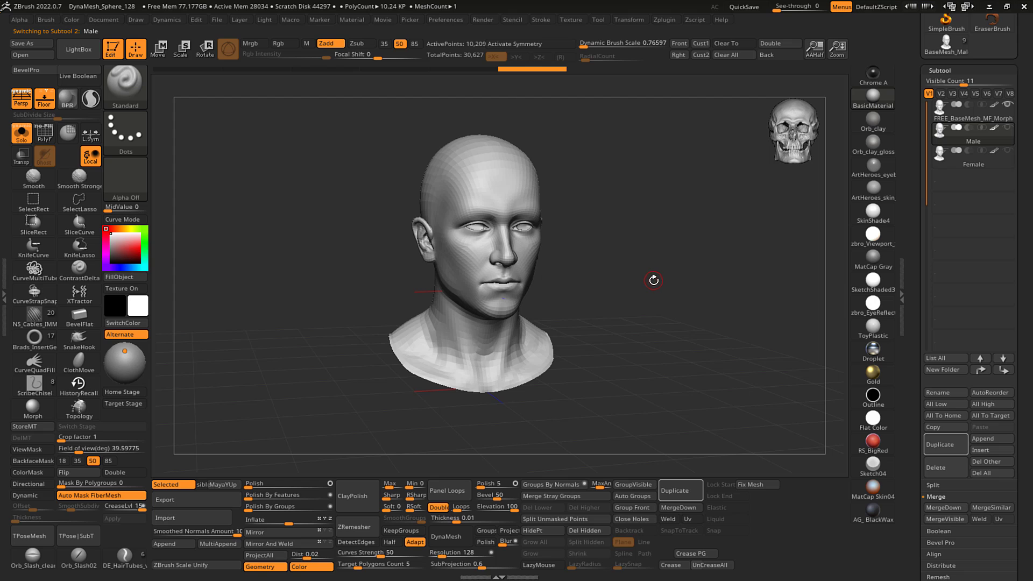
drag(654, 281, 688, 281)
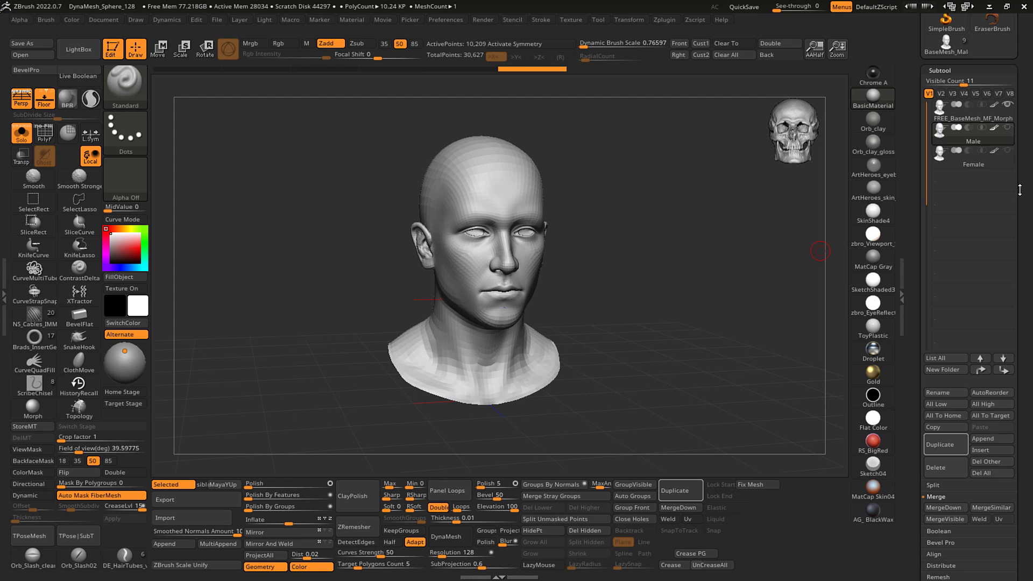
scroll(1009, 166, down, 2)
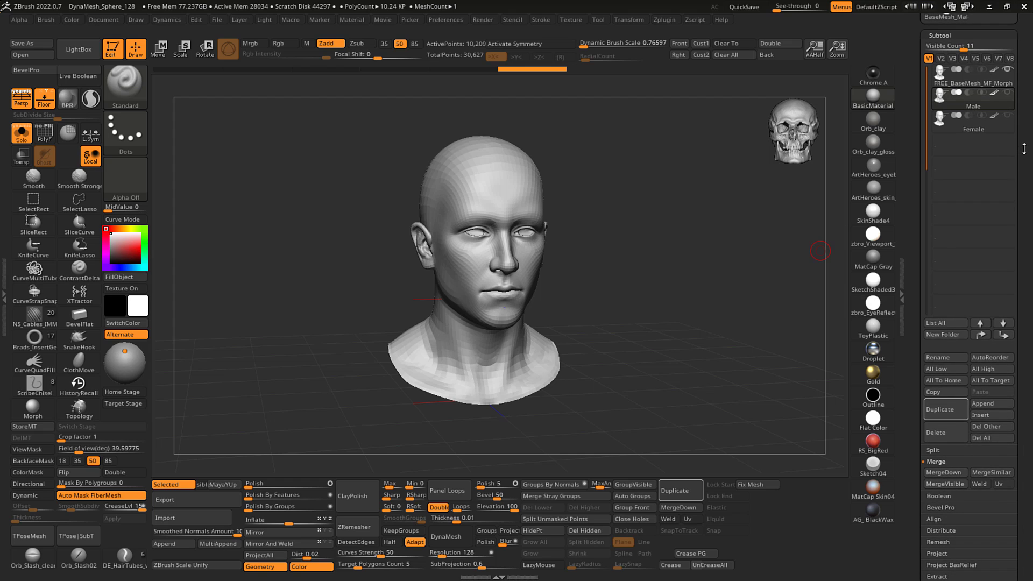
scroll(1024, 141, down, 1)
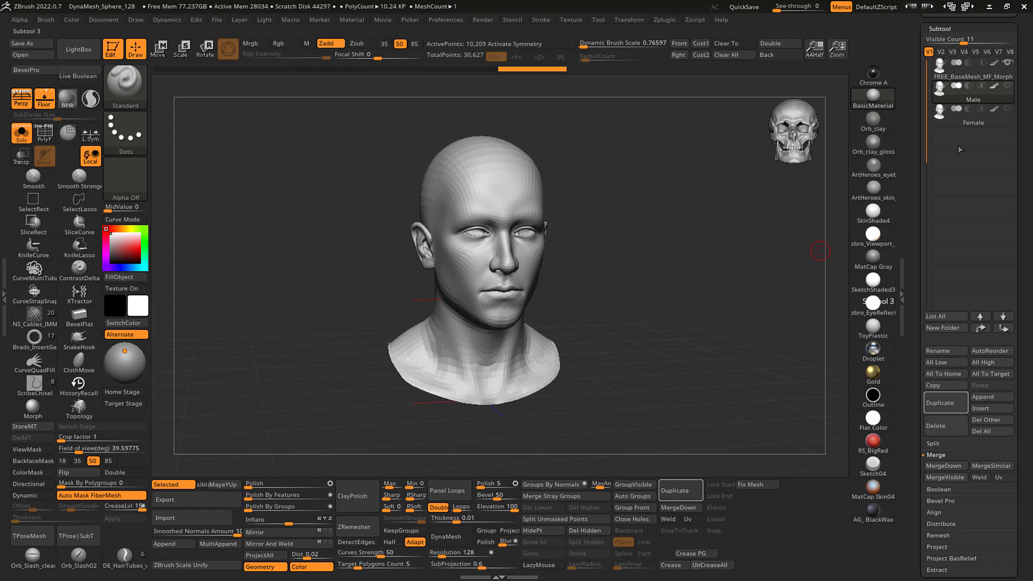
mouse_move(941, 119)
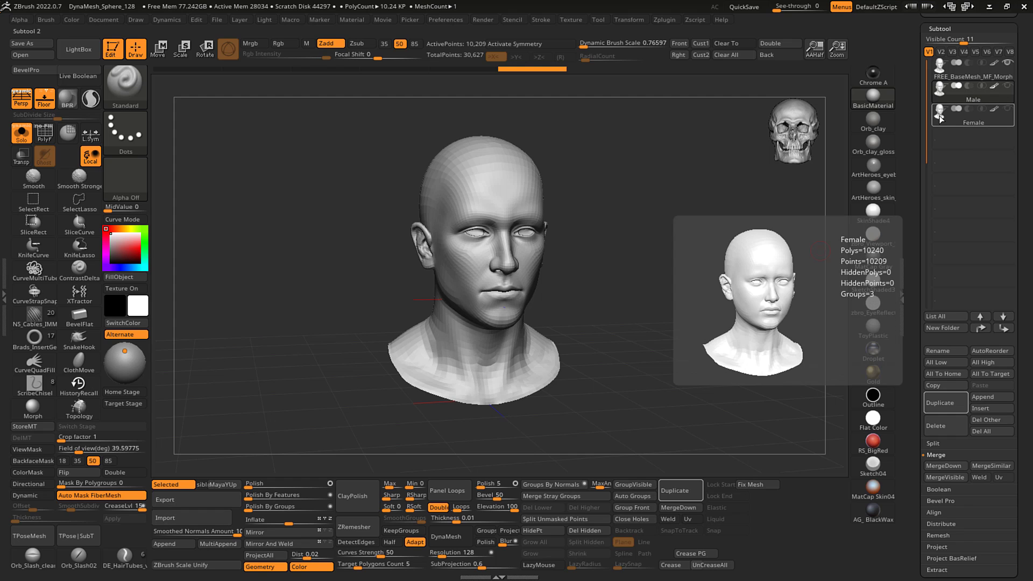
click(941, 118)
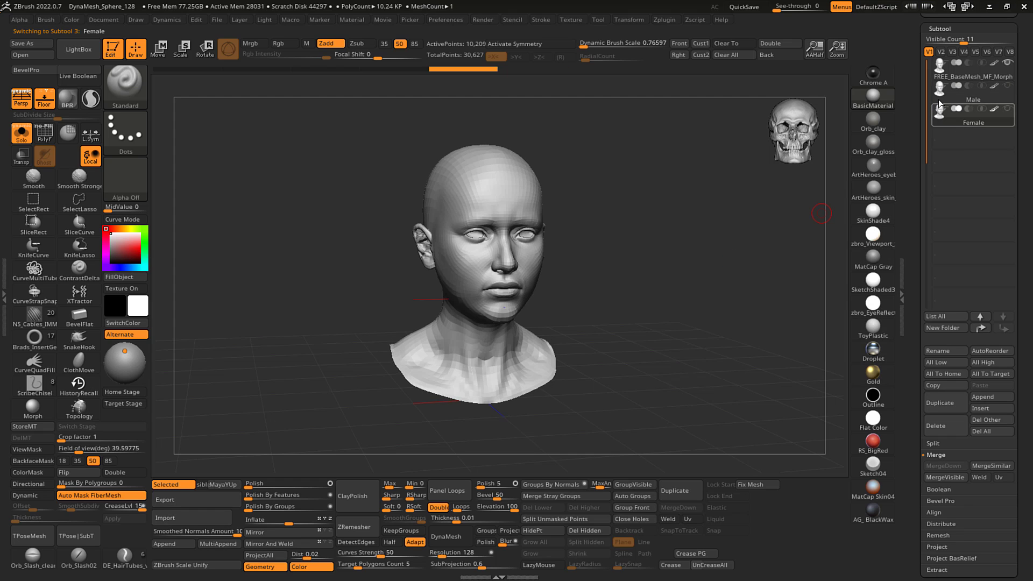
Step: Duplicate the Male subtool and rename the copy Blend_Morph
click(939, 102)
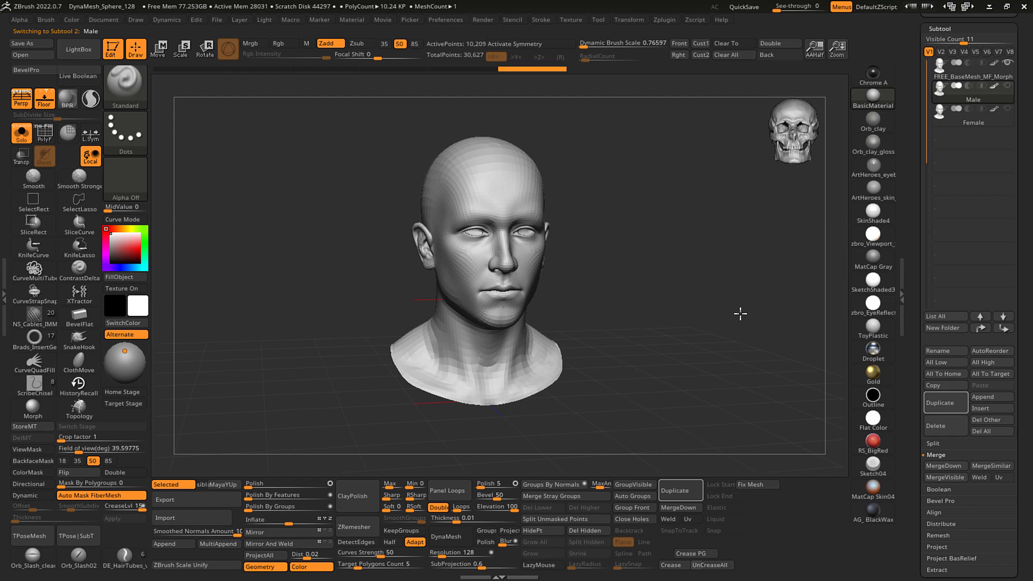
mouse_move(941, 122)
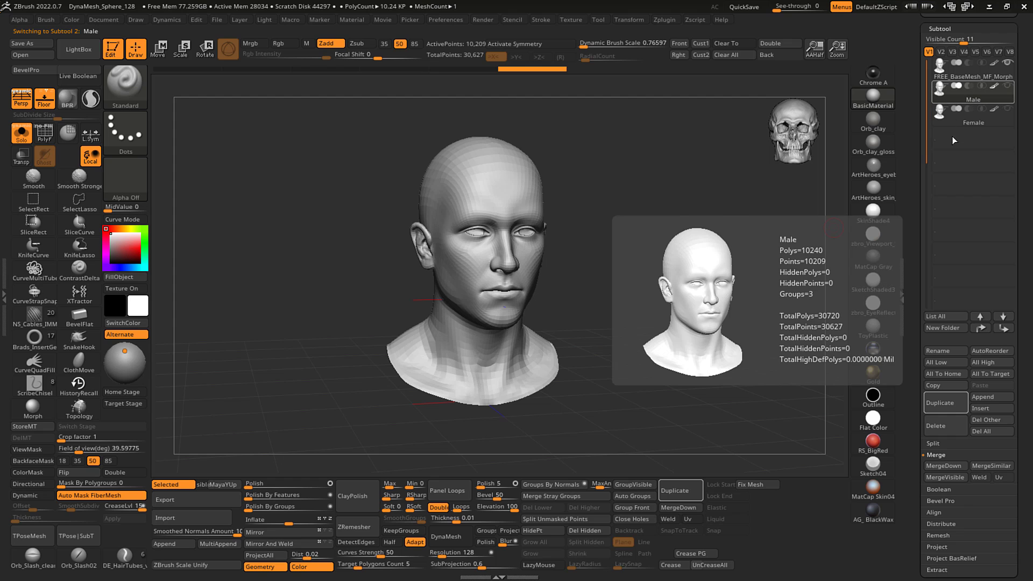
click(945, 409)
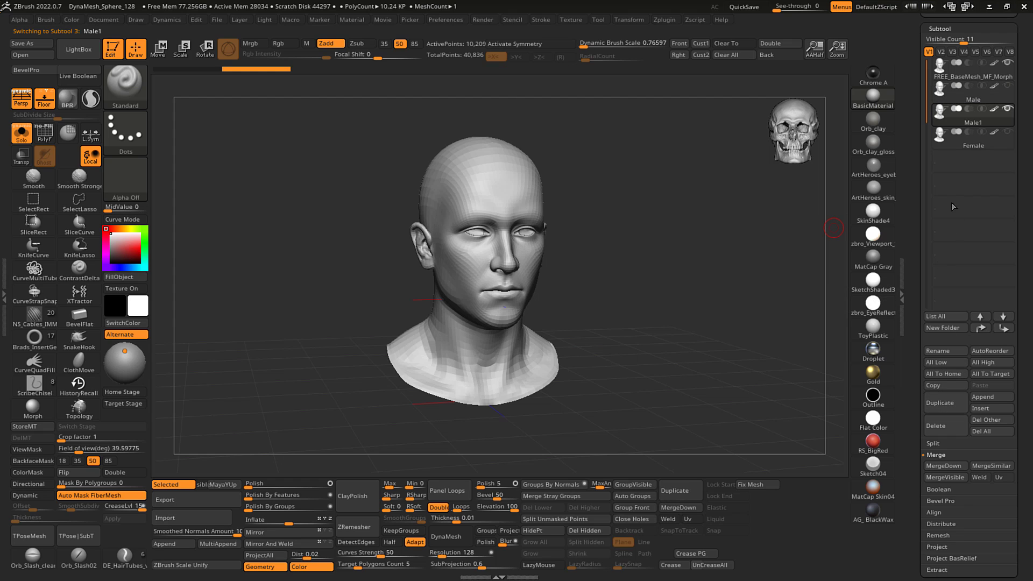
click(946, 351)
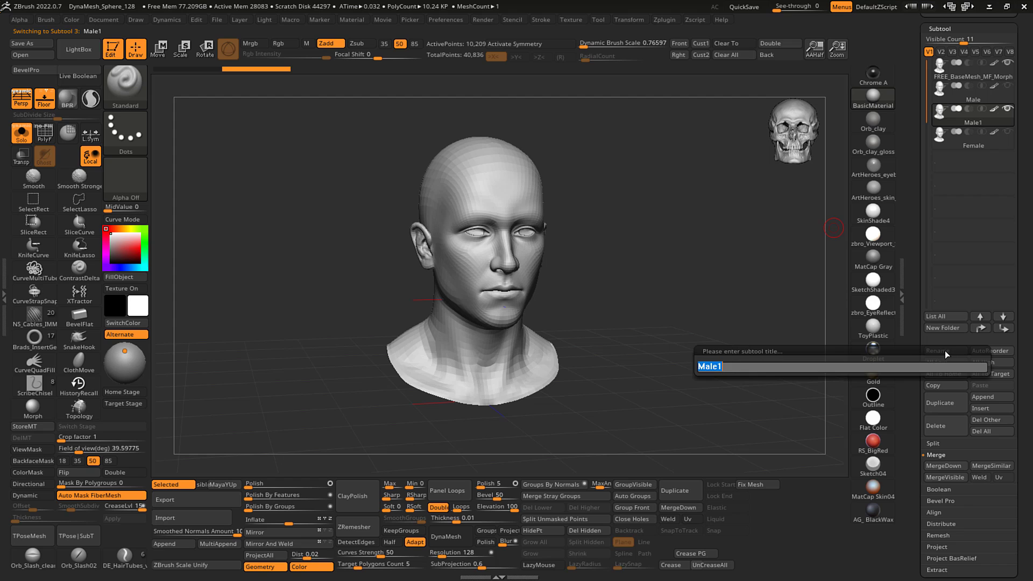
text(Blend_Morph)
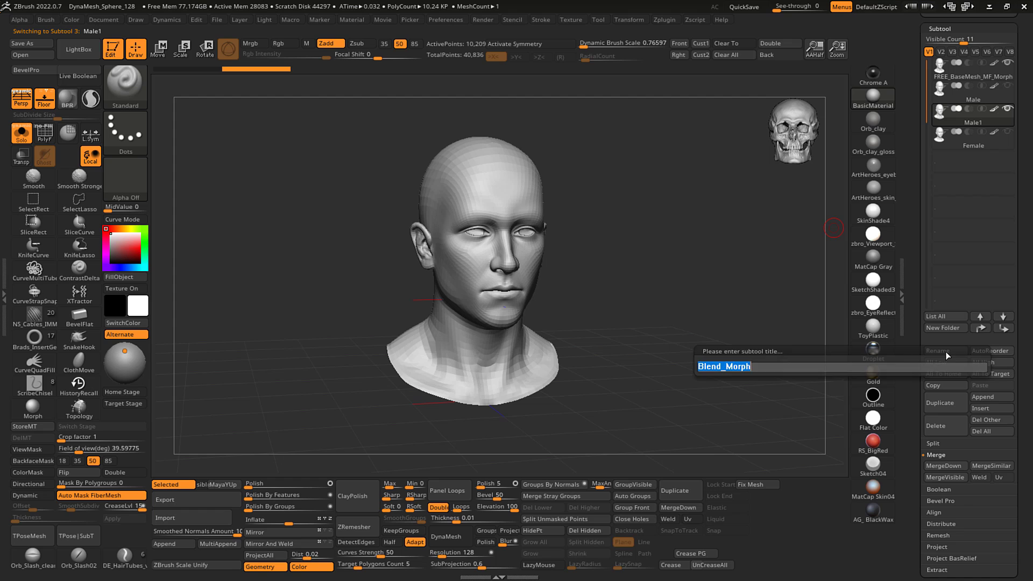
key(Return)
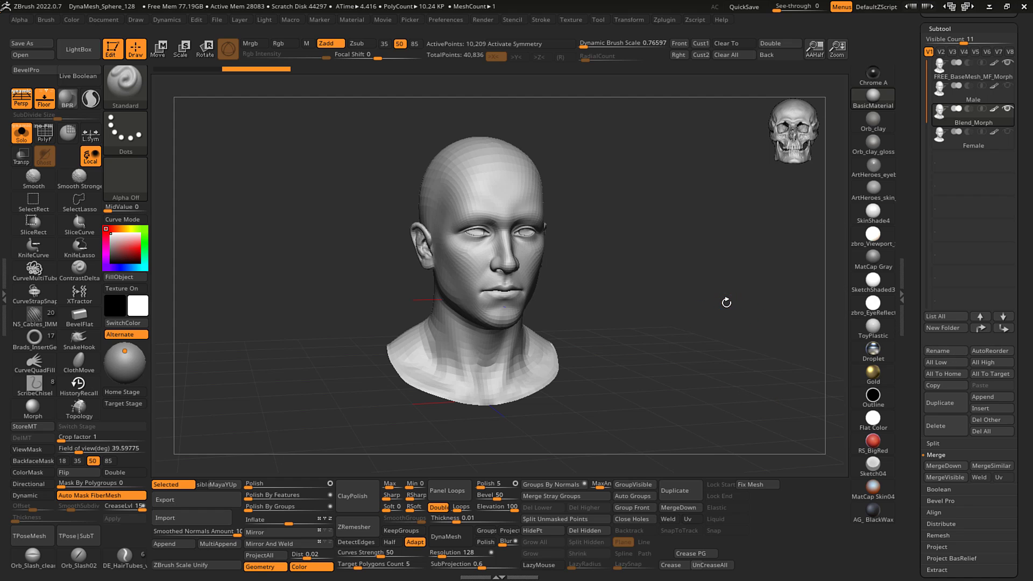
Step: Move the Blend_Morph subtool below the Female subtool in the subtool order
drag(727, 303, 739, 295)
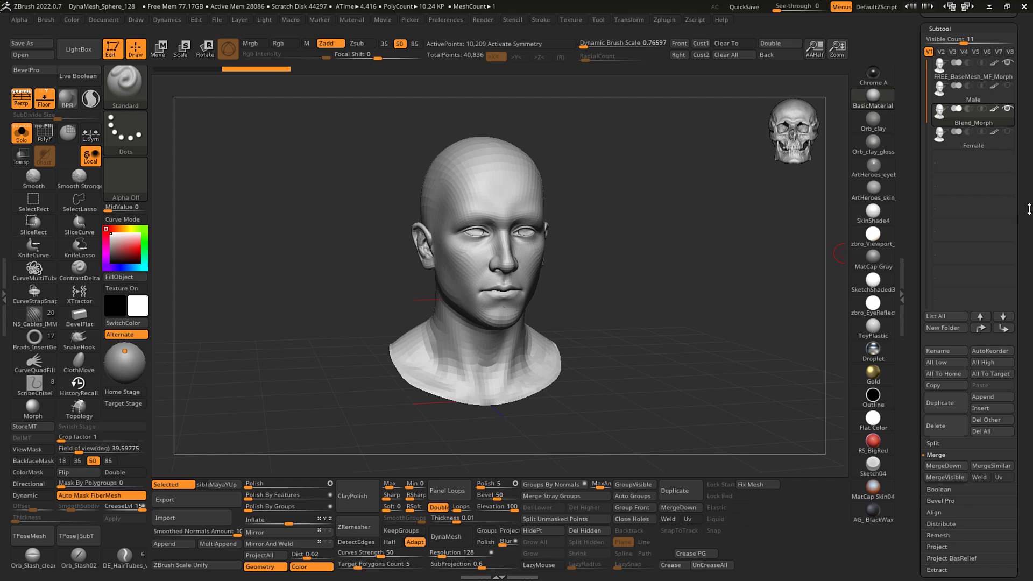
drag(1023, 208, 1022, 194)
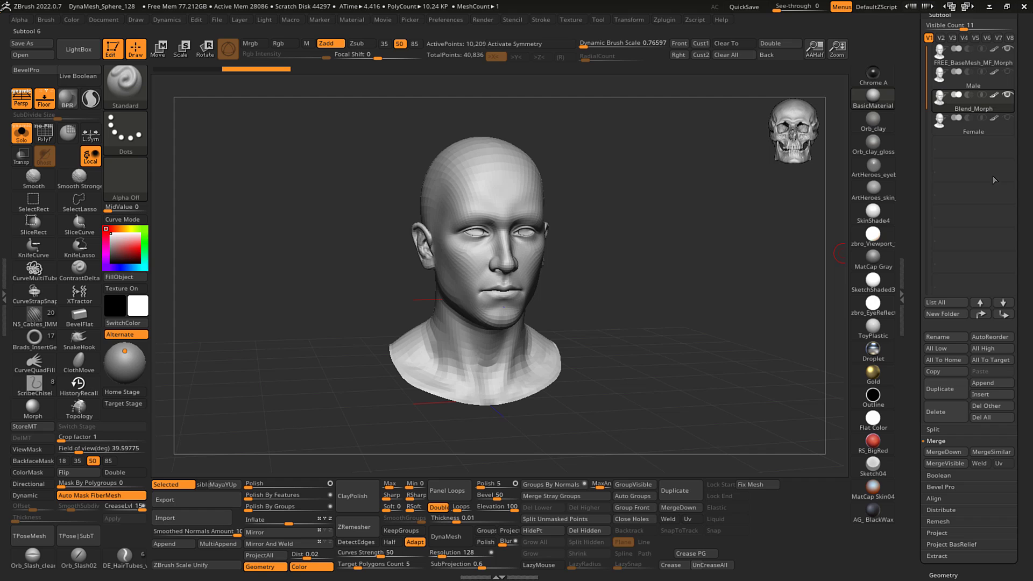
mouse_move(943, 108)
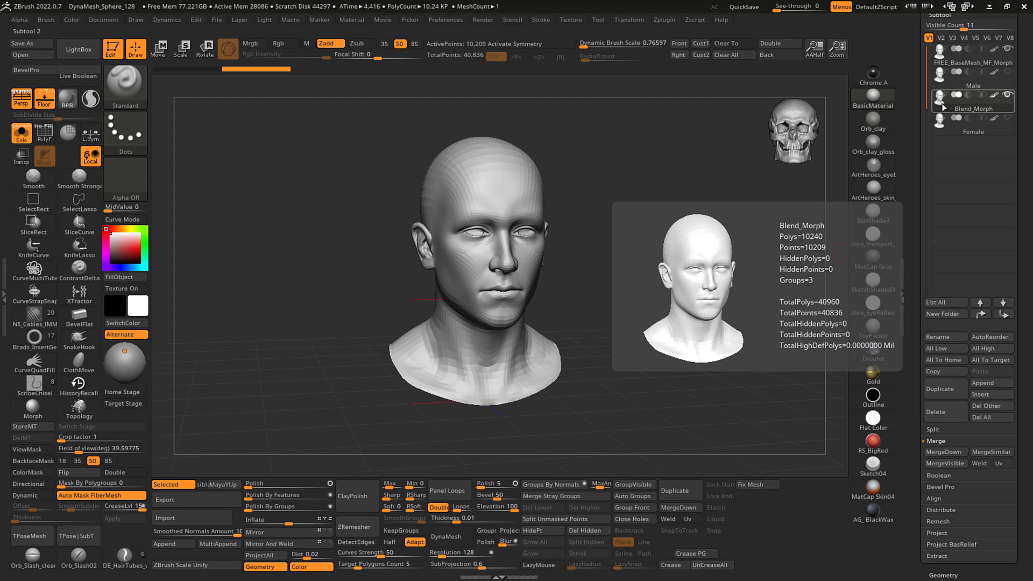
drag(942, 103, 948, 136)
click(956, 102)
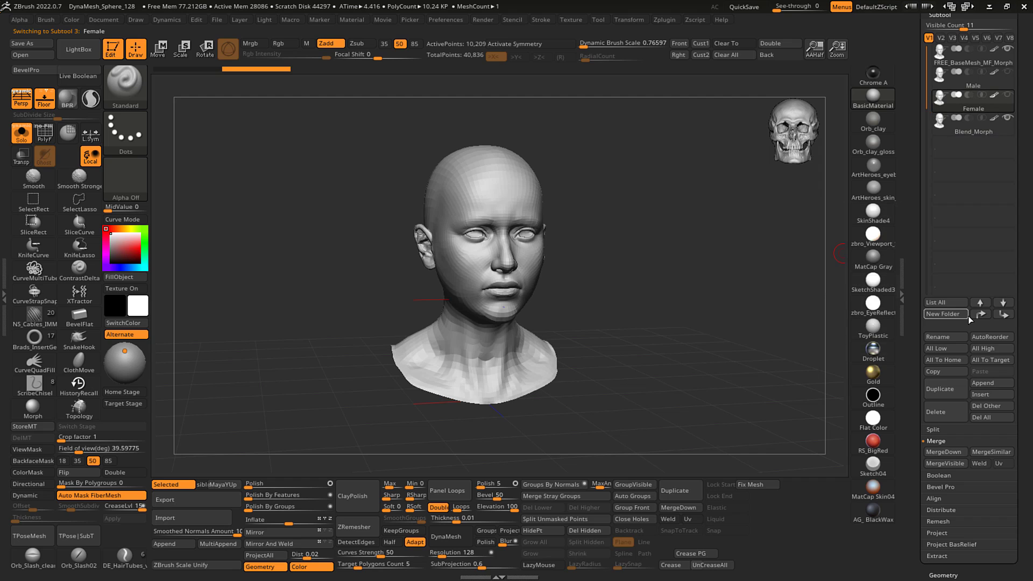
Step: Alternate between the Blend_Morph and Female subtools to compare their head shapes and mesh information
click(937, 128)
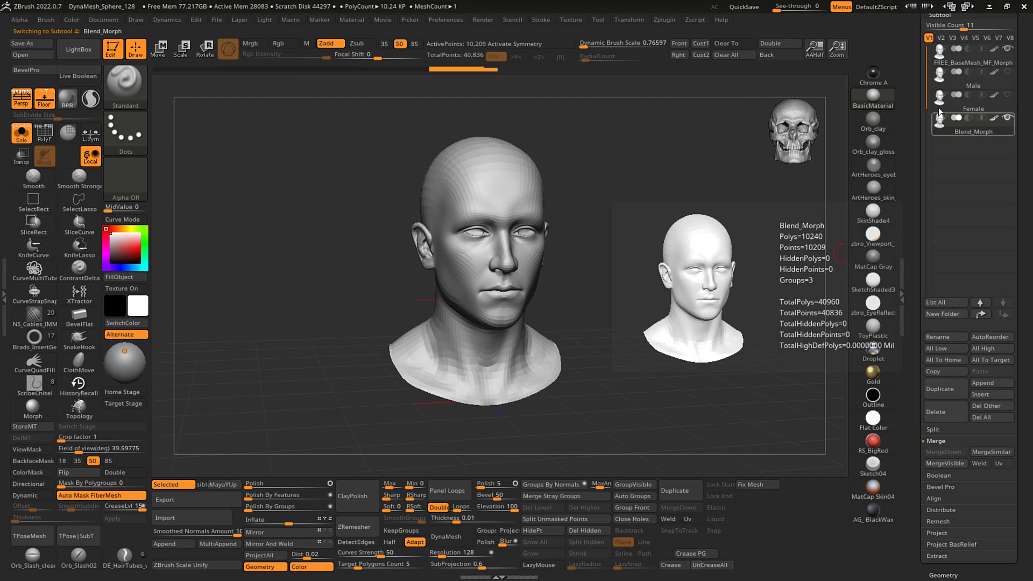
click(941, 105)
mouse_move(976, 131)
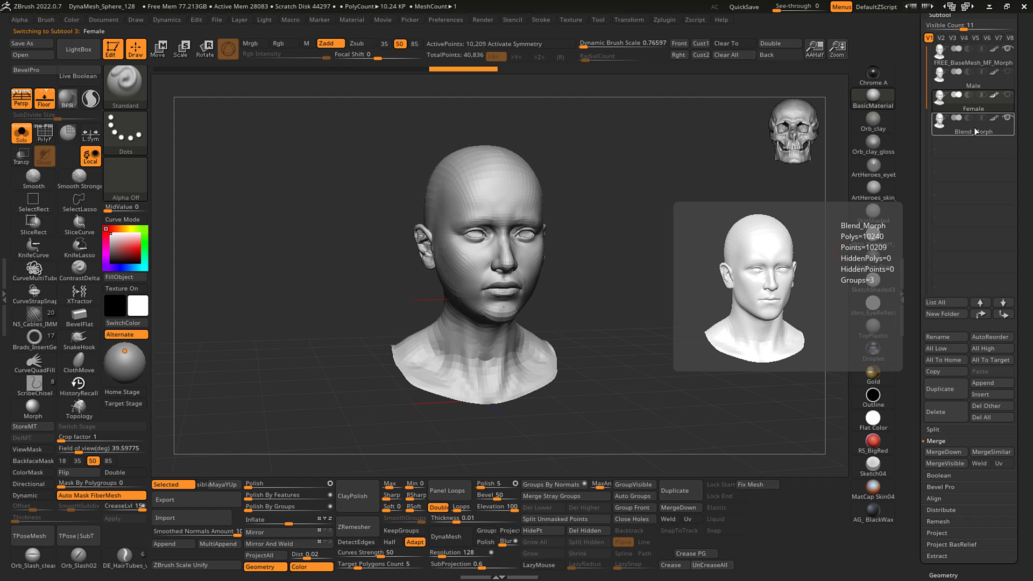
mouse_move(967, 113)
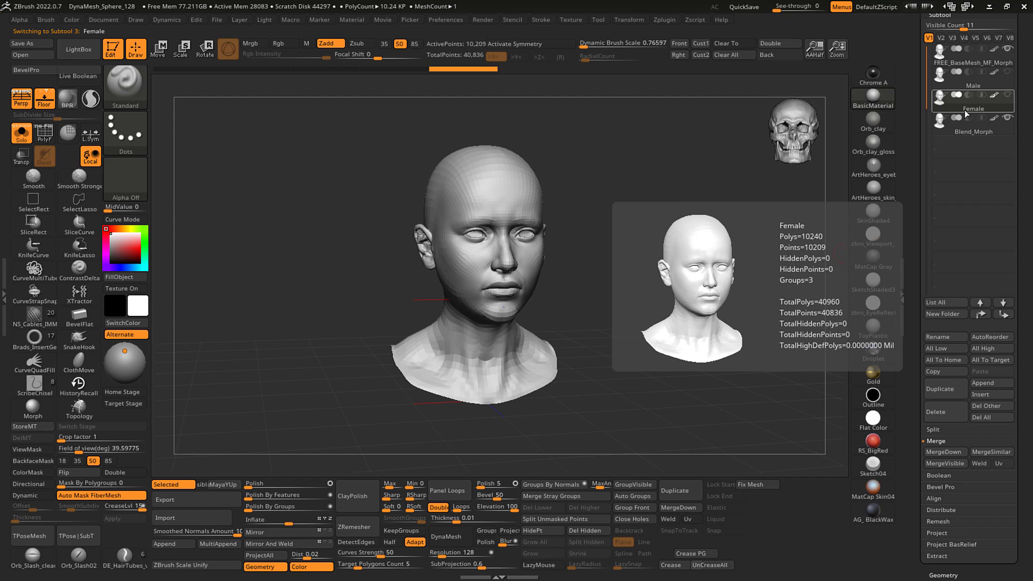
drag(1025, 178, 1031, 385)
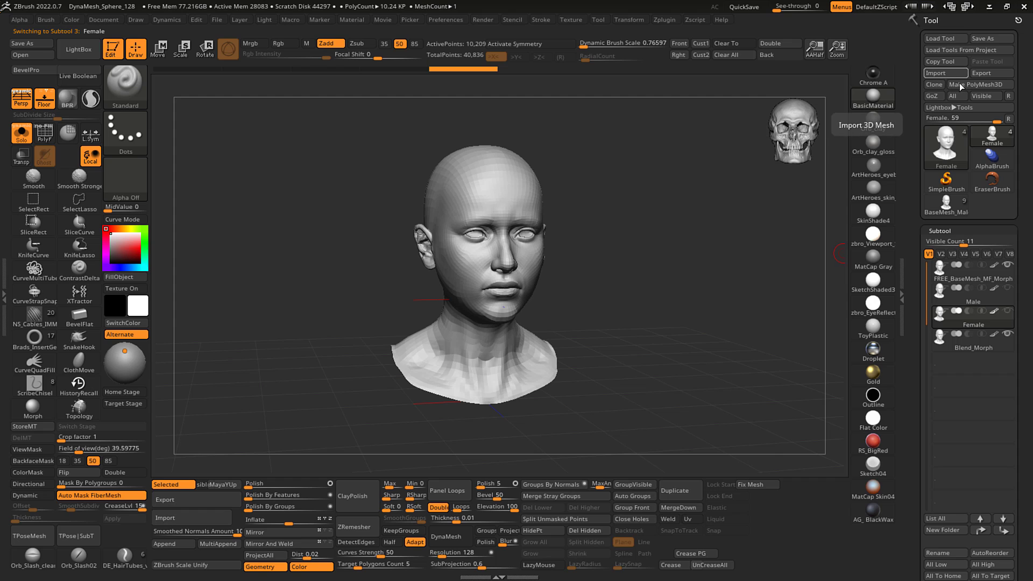
scroll(947, 252, down, 3)
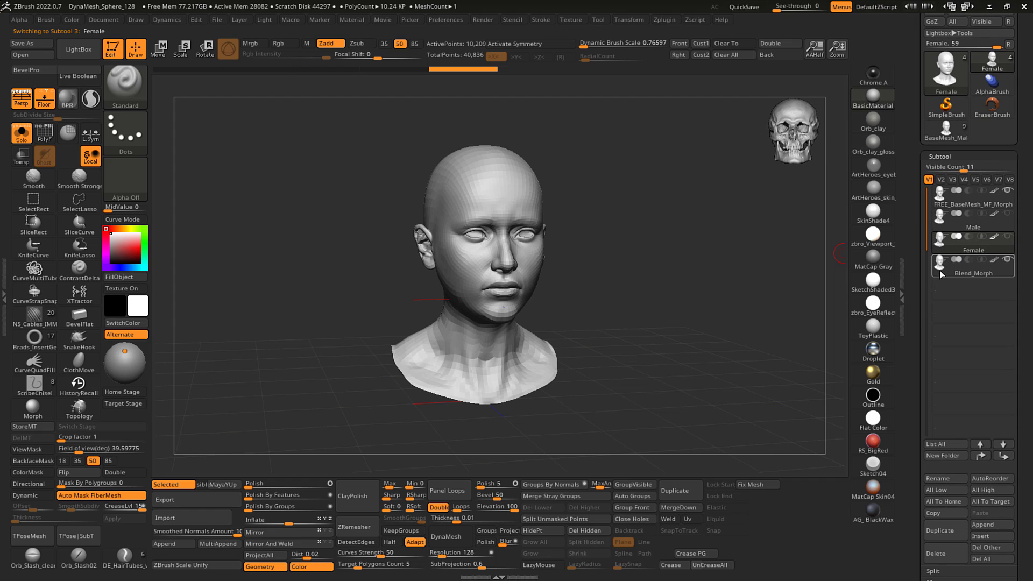
Step: Store a morph target of the male shape on the Blend_Morph subtool
click(941, 273)
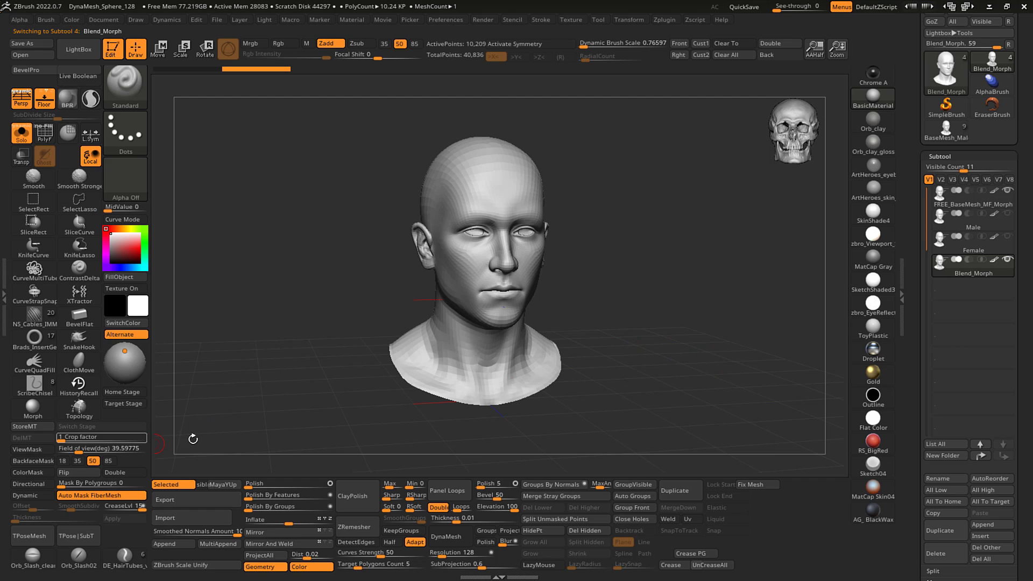
scroll(1023, 366, down, 10)
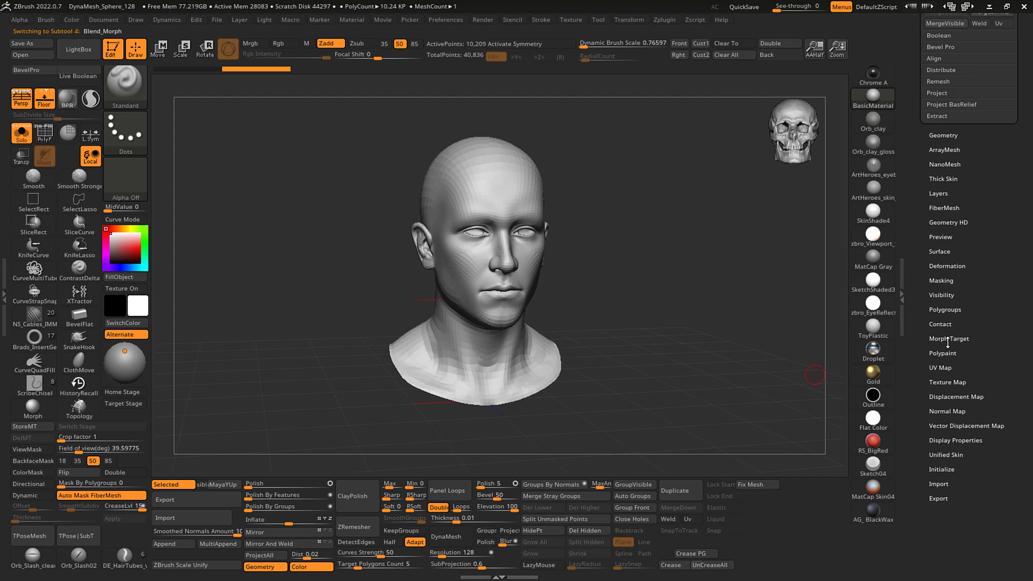
click(948, 339)
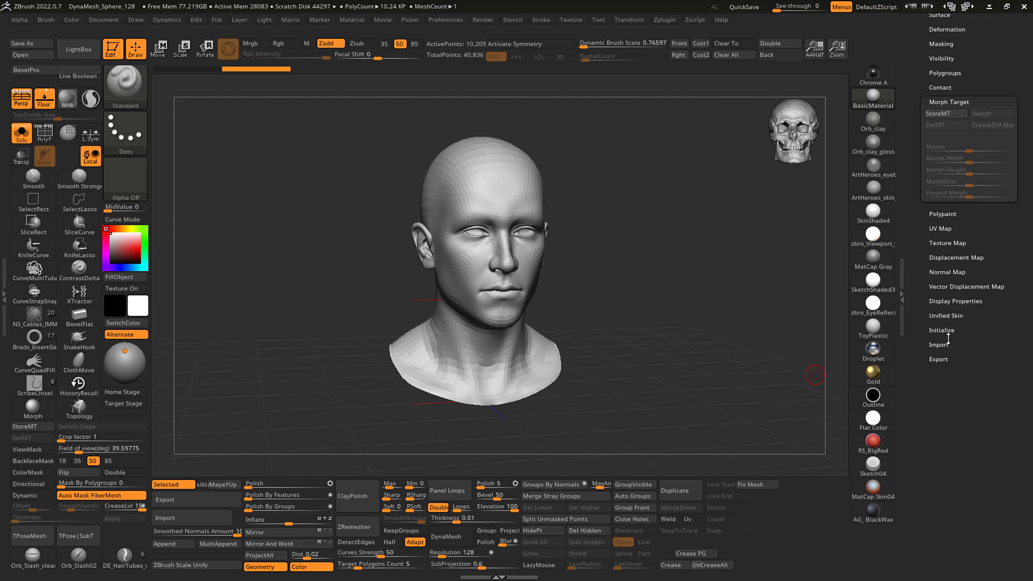
click(947, 113)
Step: Export the Female subtool as Female.obj in OBJ format to the START_HERE_BaseMeshes folder
scroll(1004, 198, up, 6)
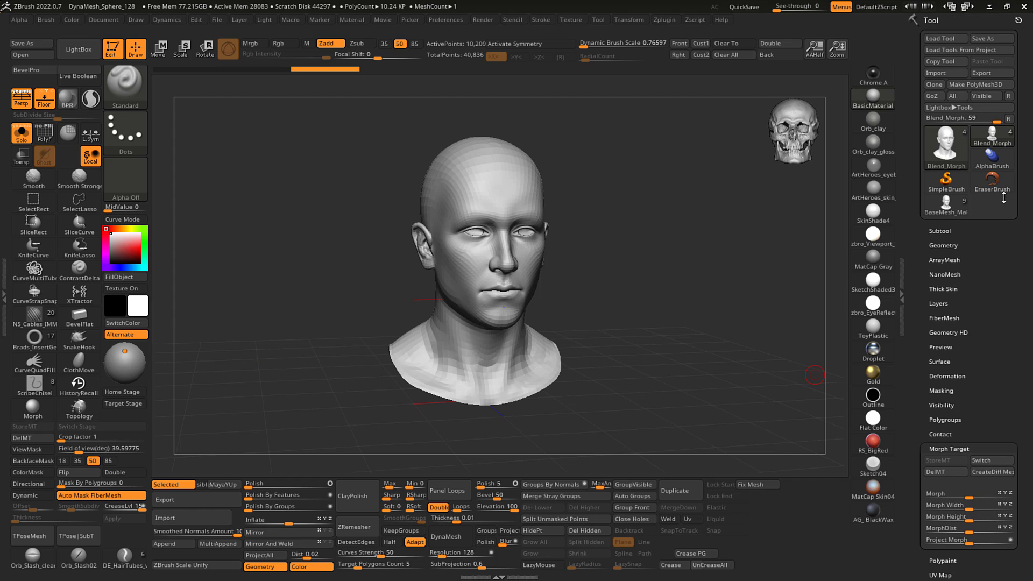
click(948, 231)
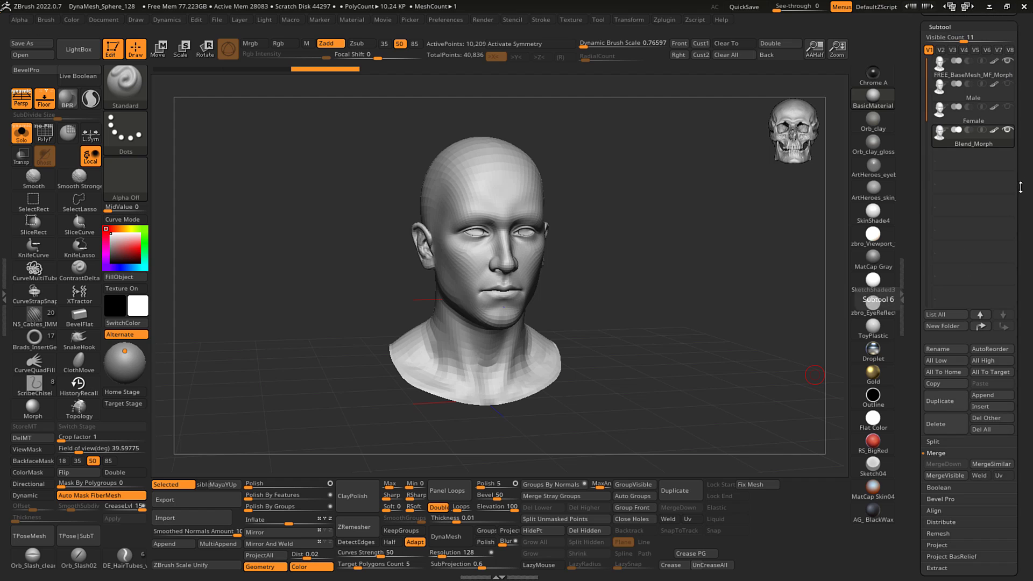
scroll(955, 148, up, 1)
click(943, 134)
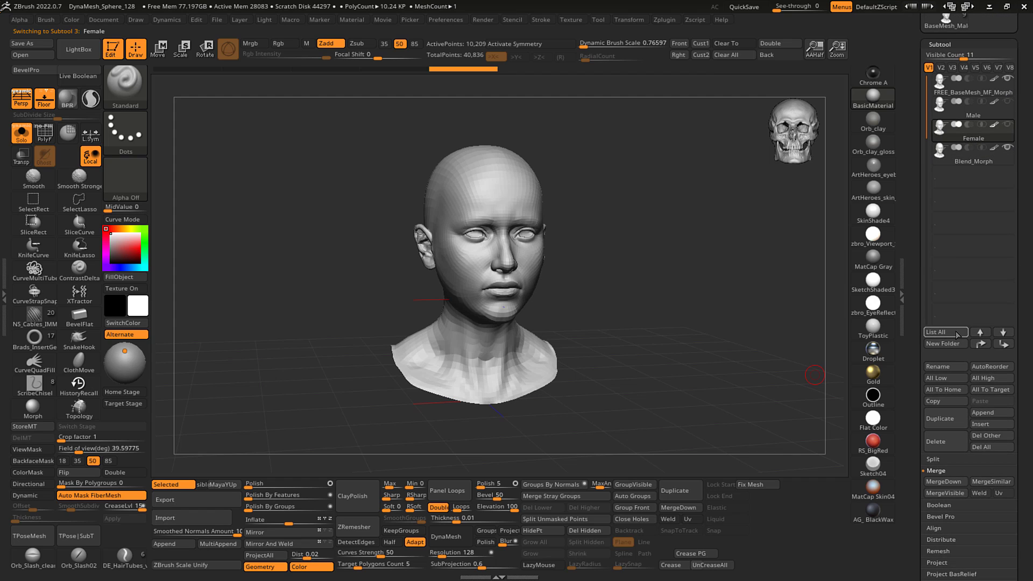
scroll(963, 140, up, 5)
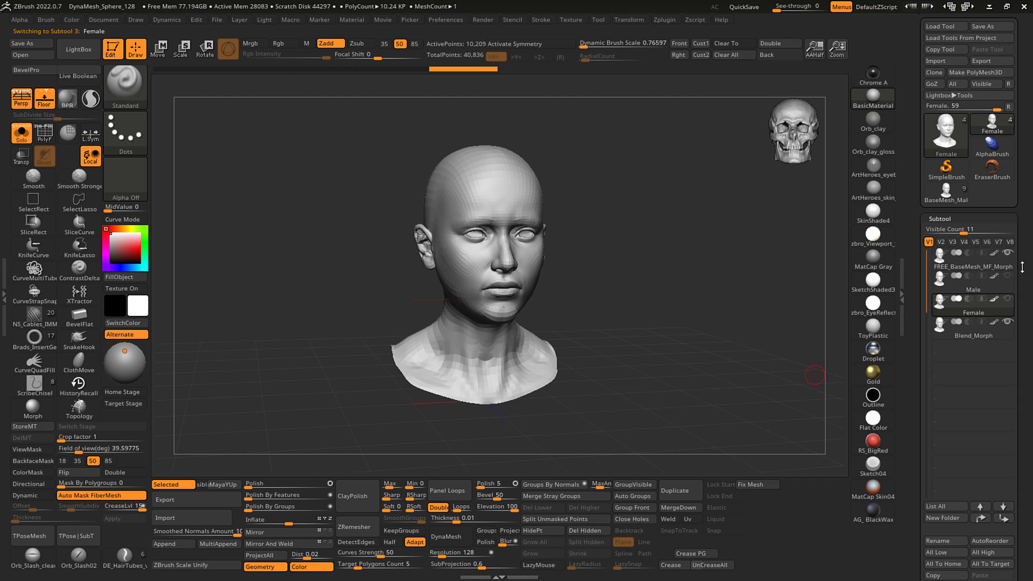
click(976, 74)
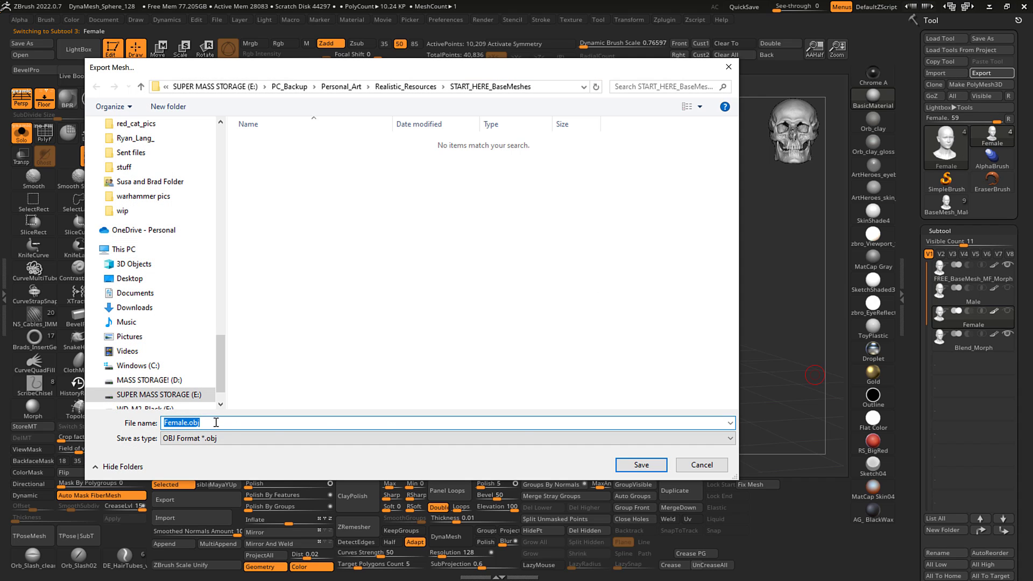
click(643, 465)
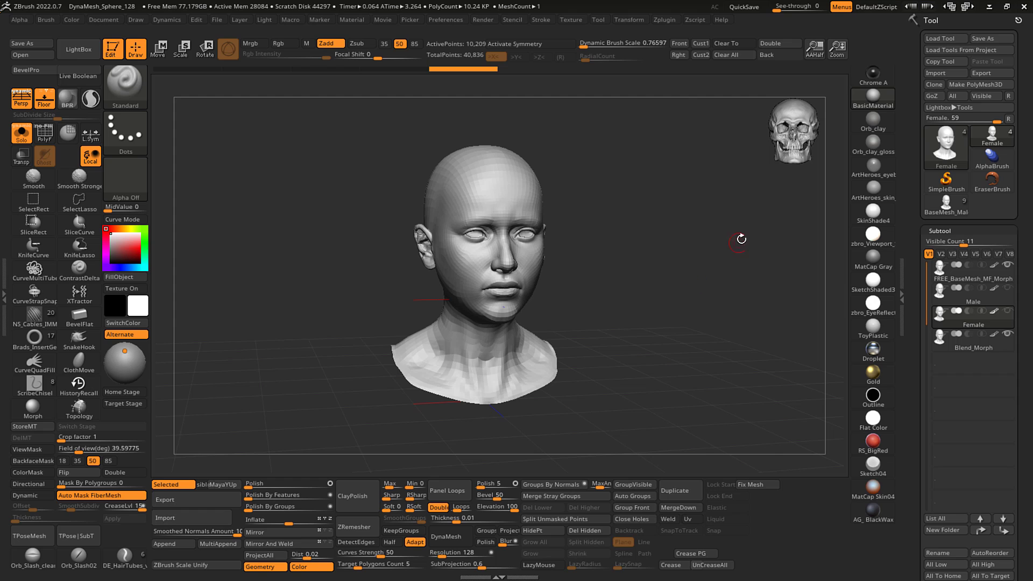
Step: Import Female.obj into the Blend_Morph subtool so its mesh takes the female shape
drag(1026, 228, 1019, 168)
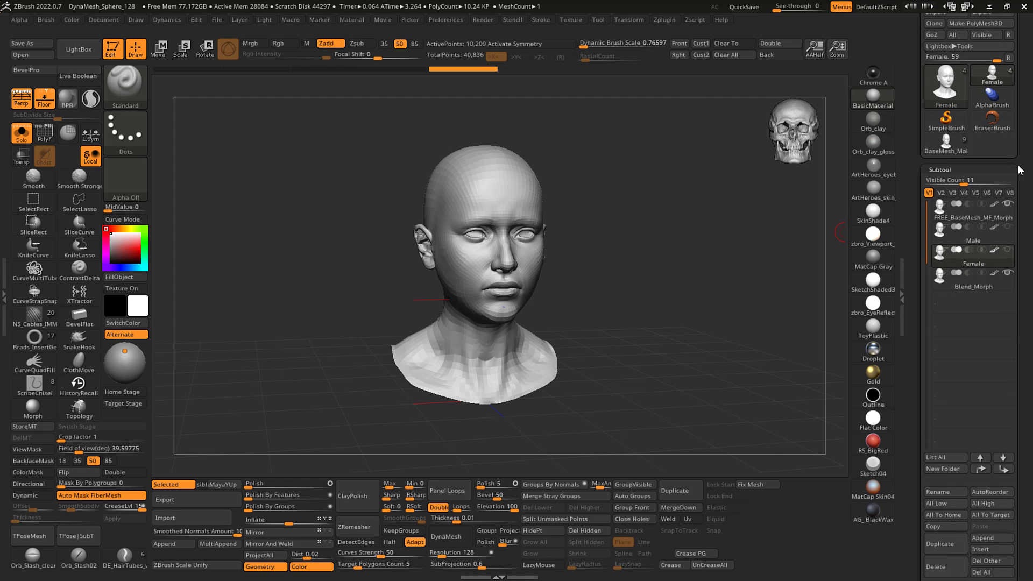
click(937, 278)
drag(1028, 311, 1029, 353)
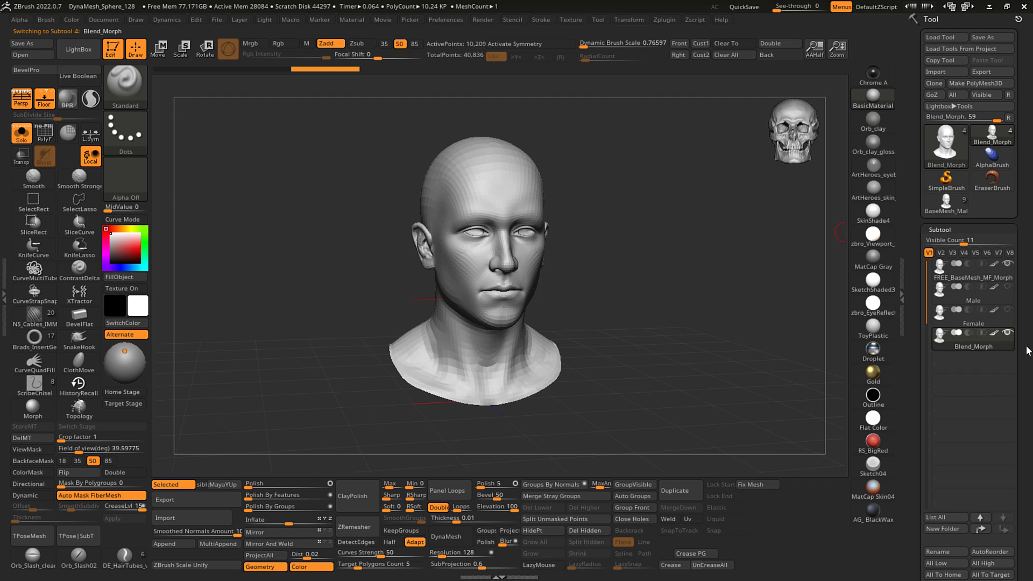
click(935, 71)
click(268, 168)
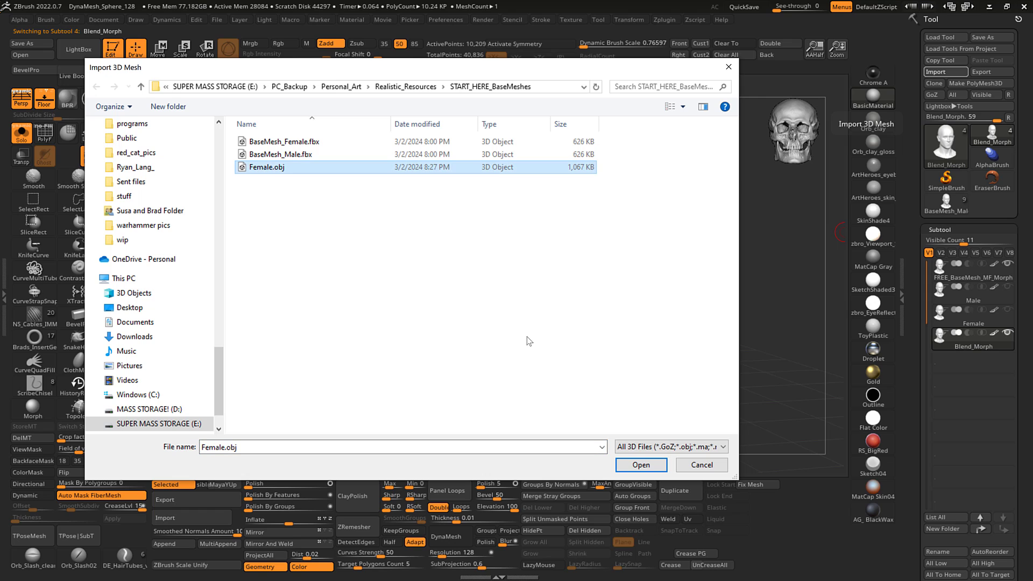
click(640, 465)
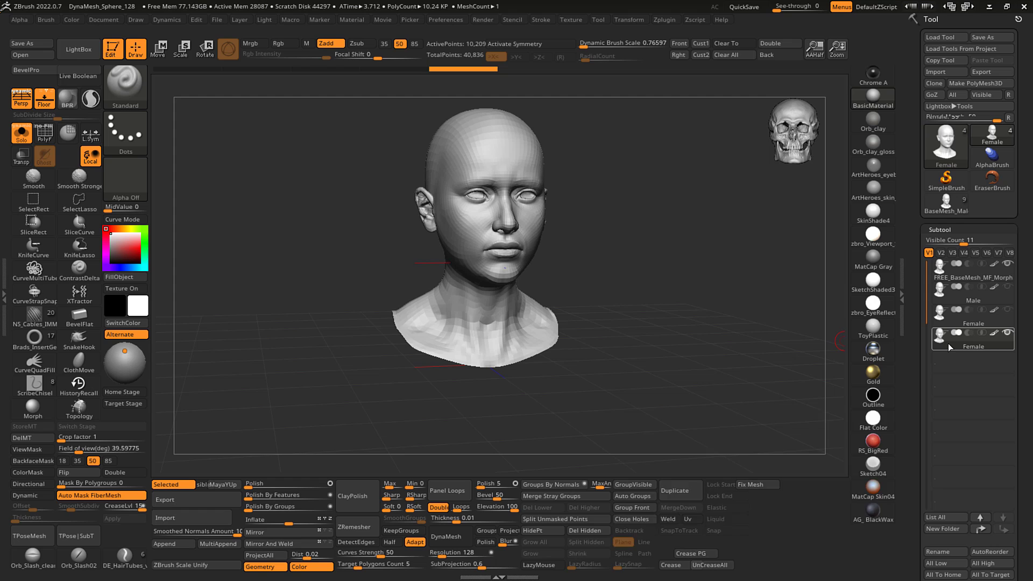
Step: Toggle the imported mesh's morph target to compare the stored male shape with the female shape
mouse_move(1015, 342)
drag(1022, 323, 1010, 173)
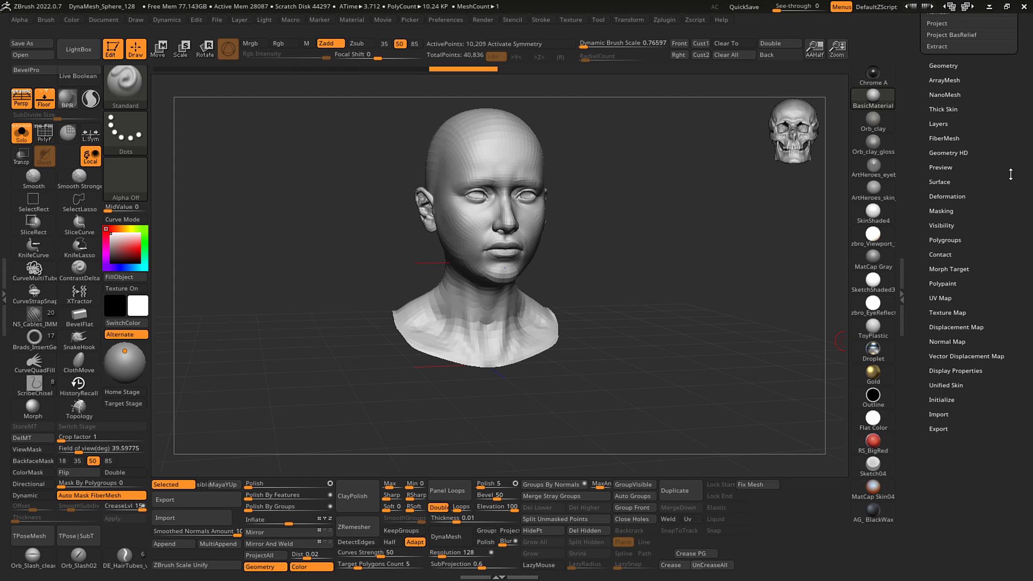
scroll(1006, 155, up, 1)
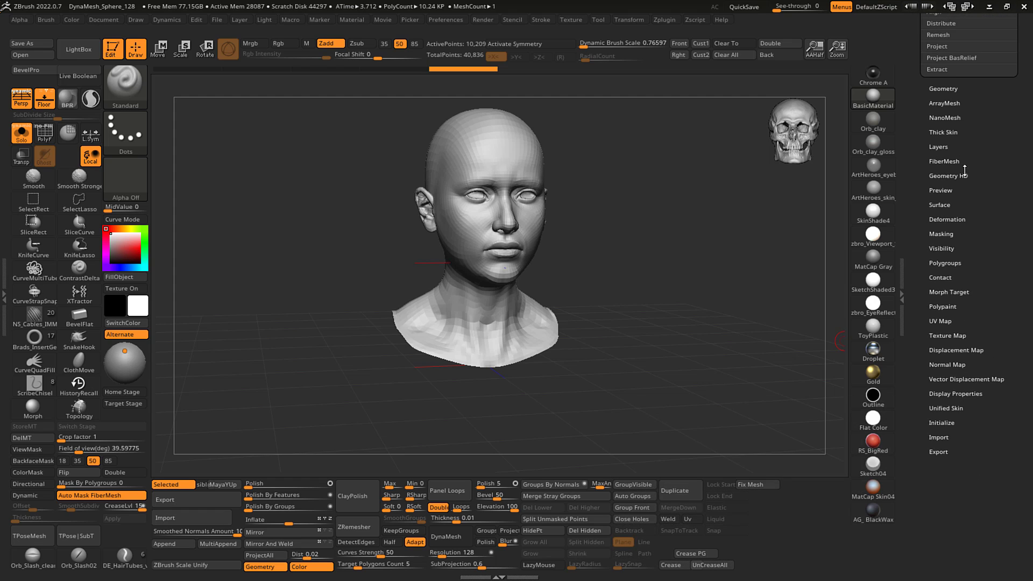
click(957, 289)
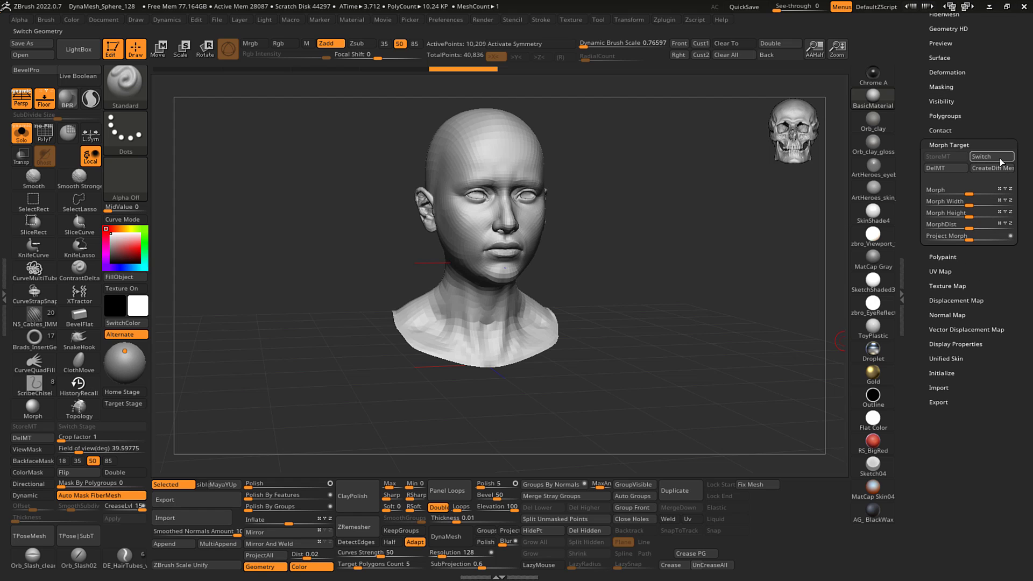
click(992, 156)
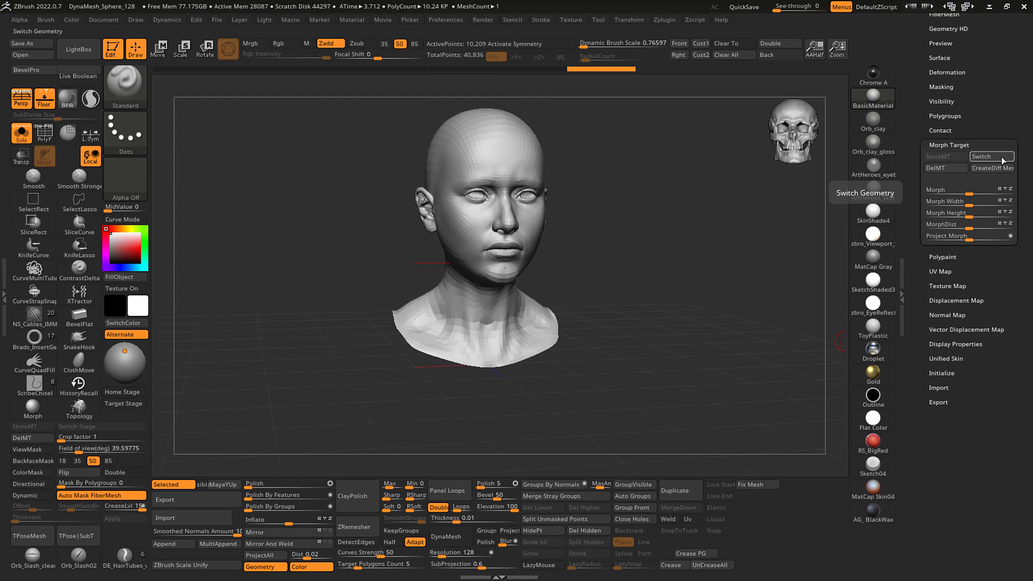
click(1003, 159)
click(1003, 159)
Step: Switch the imported mesh to the male shape stored in its morph target
scroll(1004, 144, up, 3)
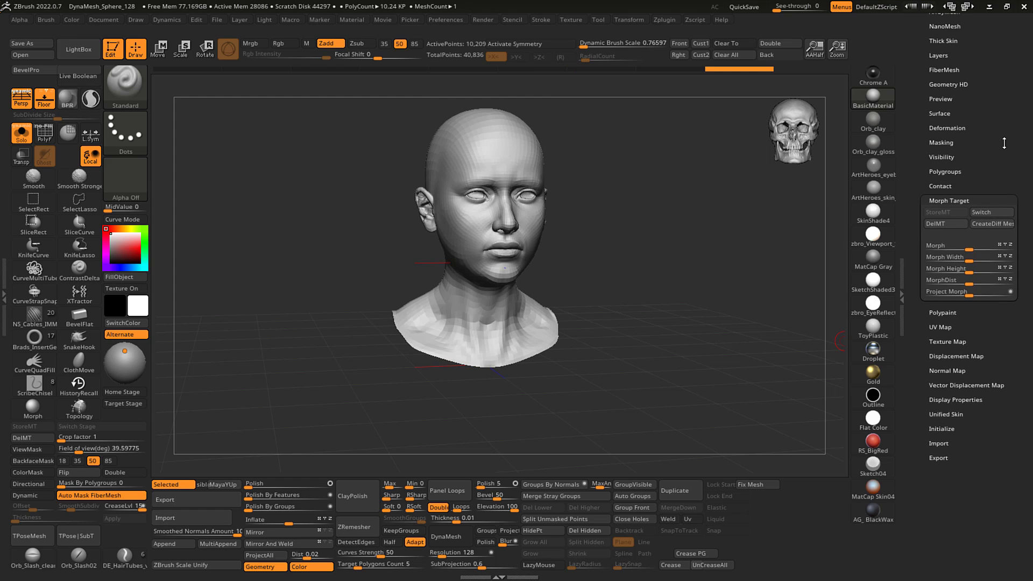
scroll(1004, 143, up, 5)
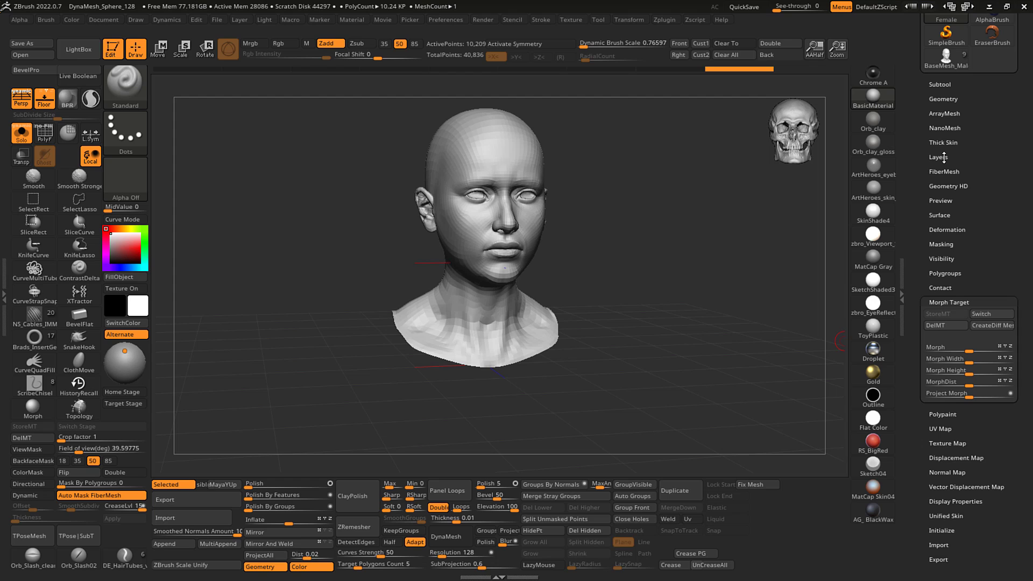
click(944, 157)
scroll(1025, 148, down, 2)
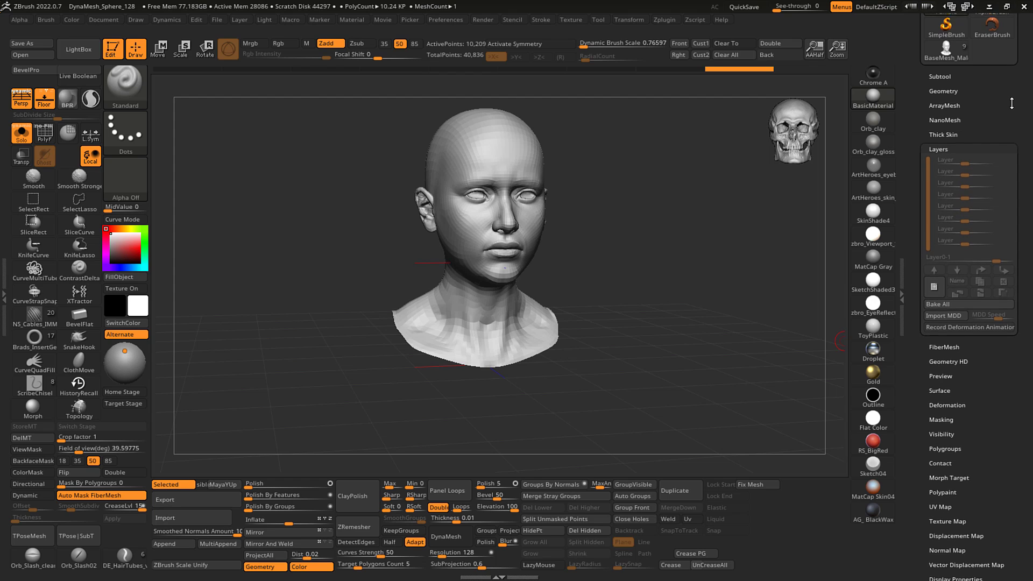
scroll(1029, 194, down, 2)
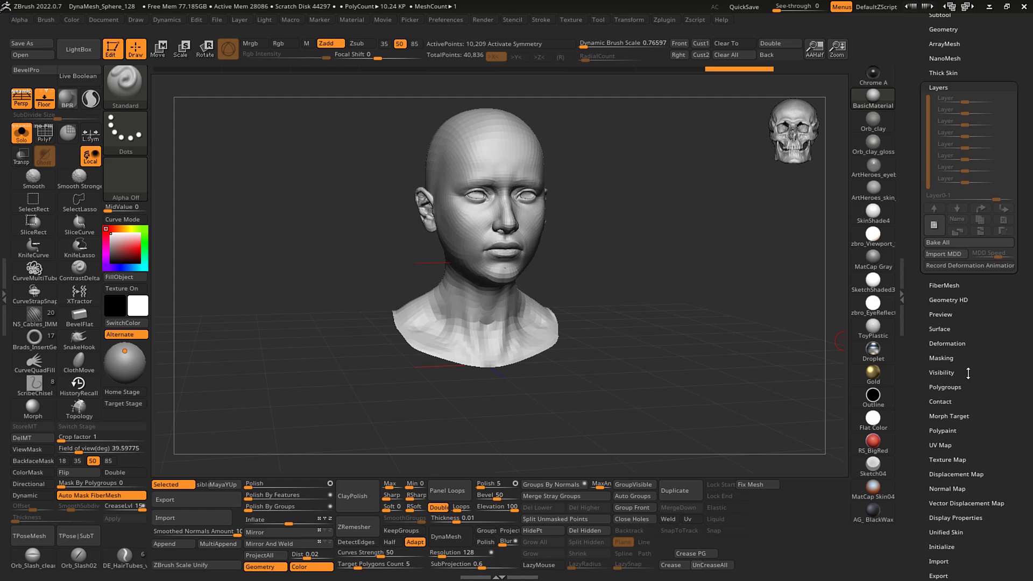
scroll(980, 400, down, 1)
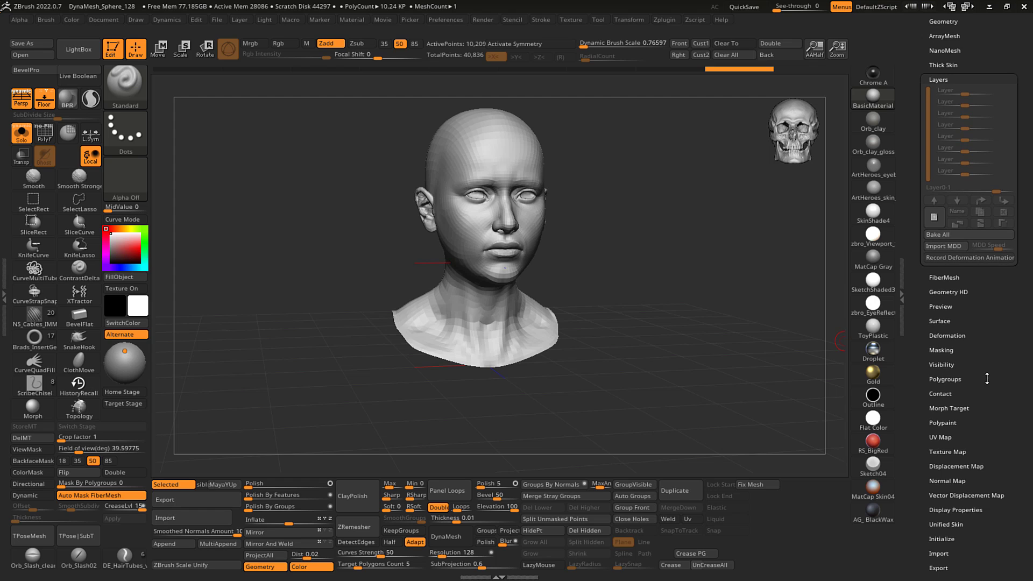
click(963, 408)
scroll(993, 343, down, 1)
scroll(993, 343, down, 1)
click(992, 386)
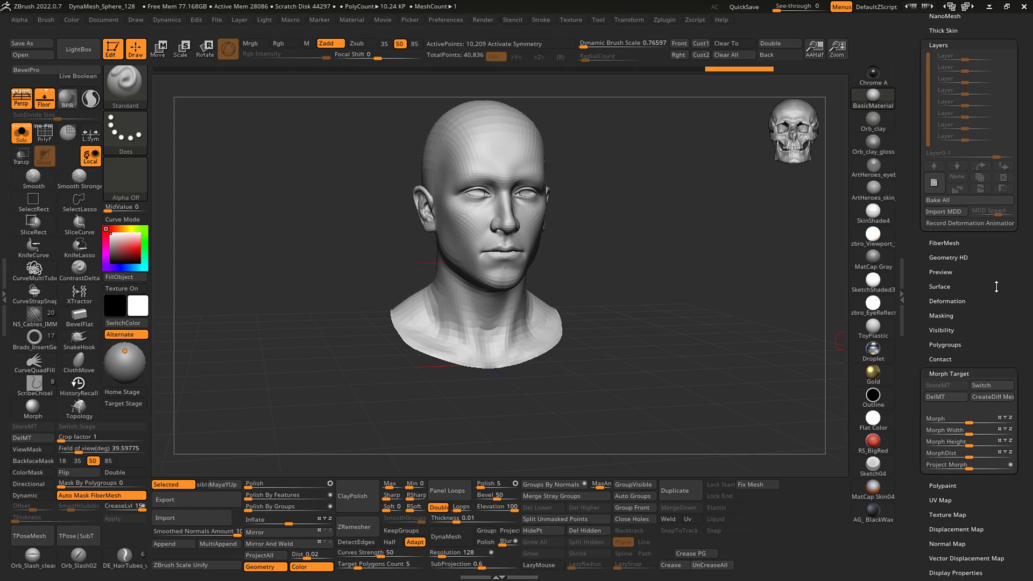
Step: Create a new layer on the male-shaped mesh and name it Morph_Female
scroll(997, 288, up, 3)
click(938, 283)
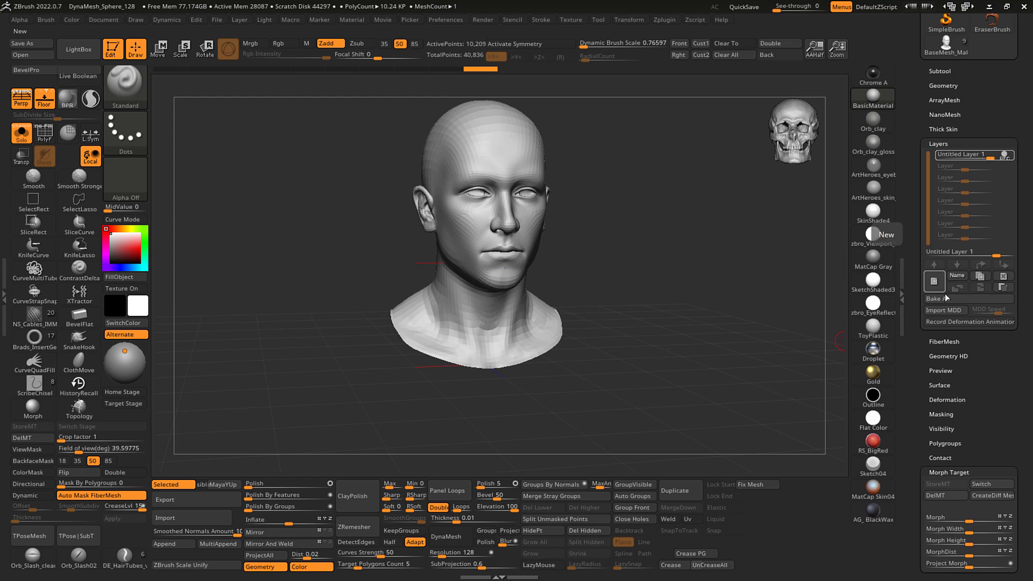
scroll(988, 303, down, 1)
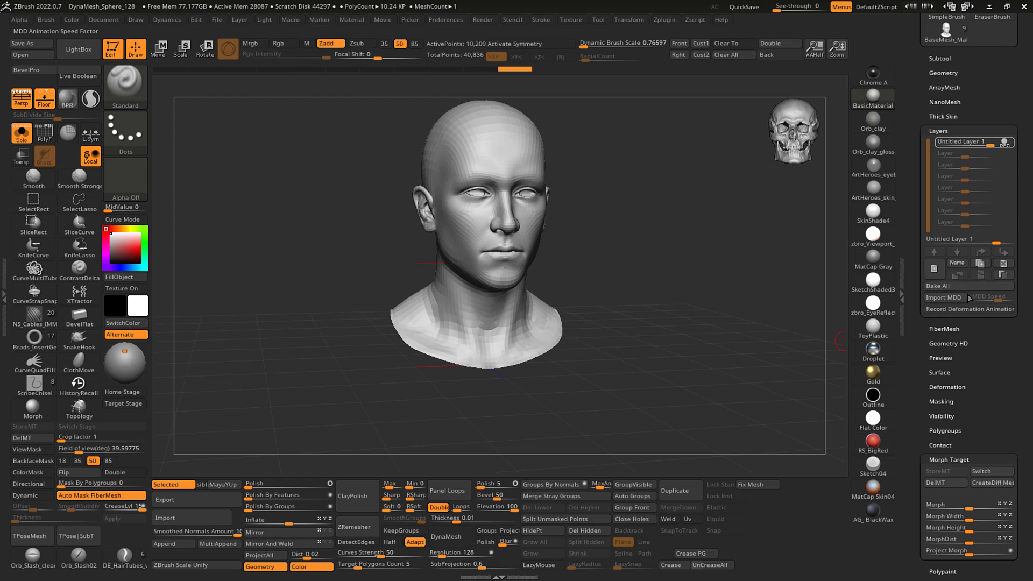
click(958, 264)
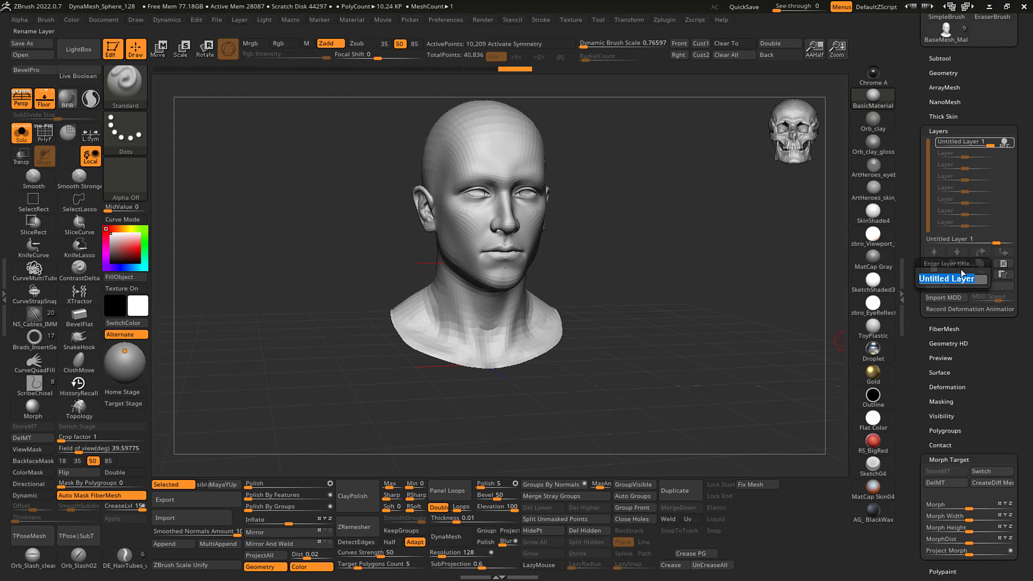
text(Morph_Female)
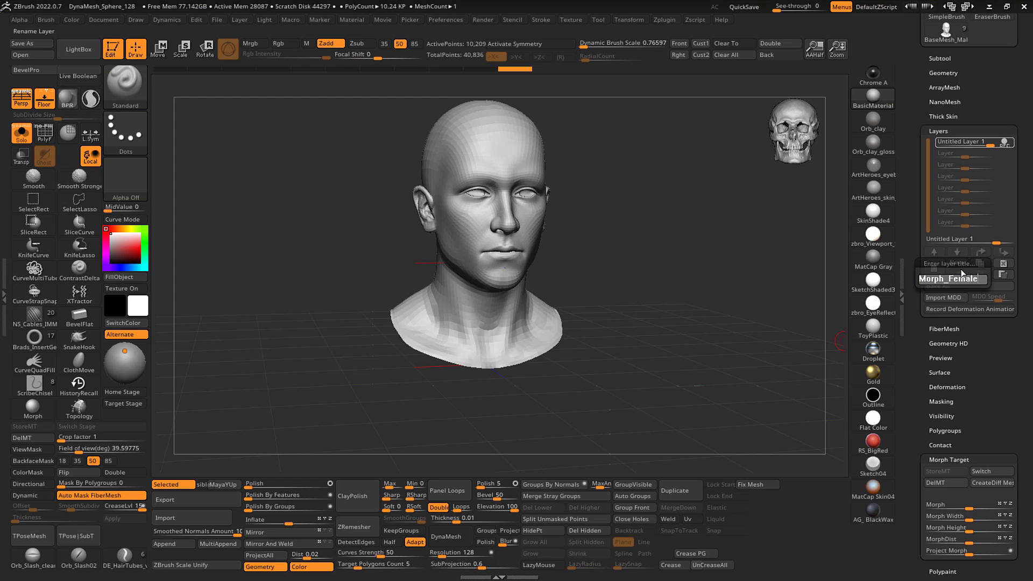
key(Return)
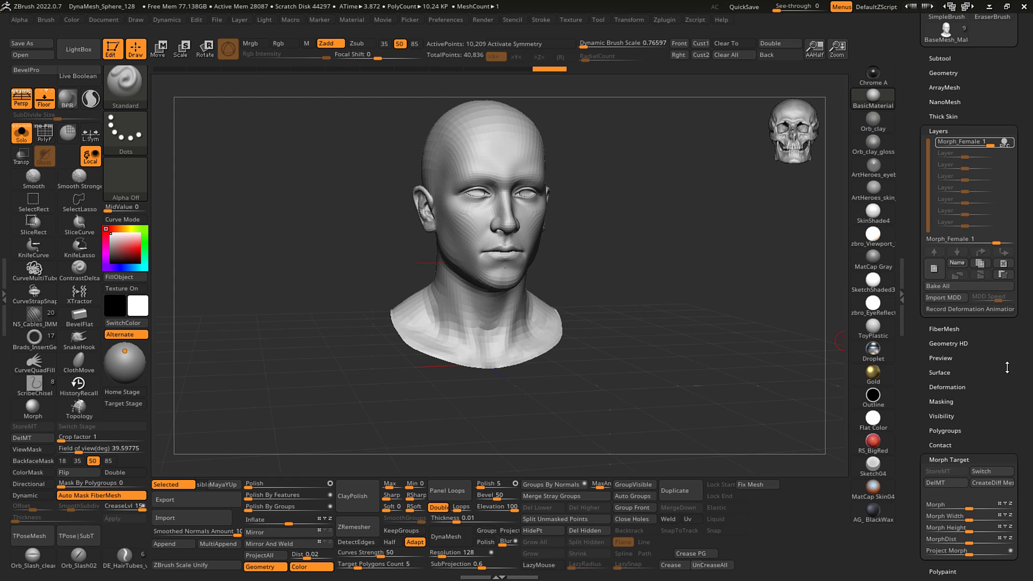
Step: Record the female shape into the Morph_Female layer by switching the morph target, and end the layer's recording
drag(1001, 396, 1002, 326)
click(991, 401)
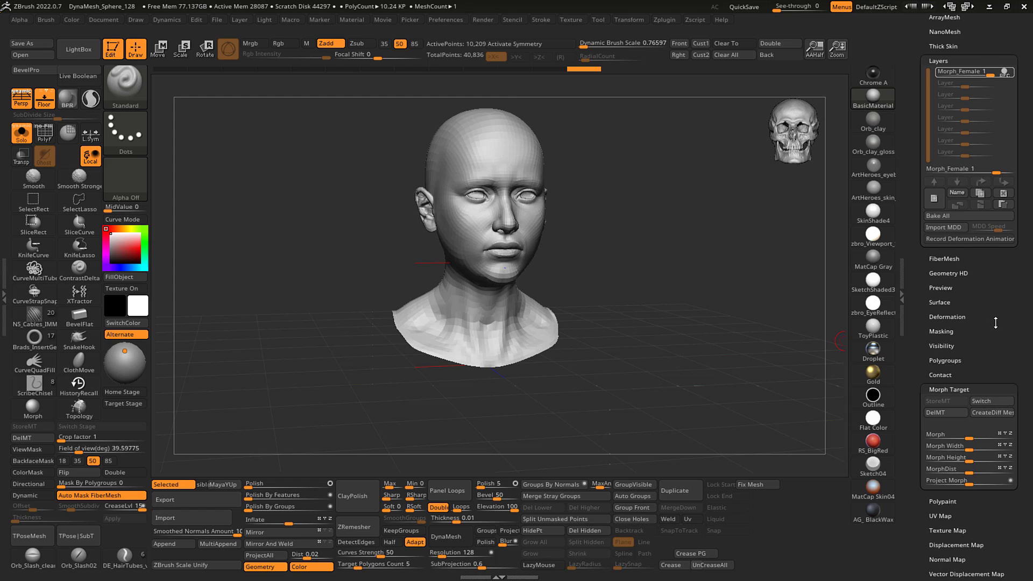
drag(1001, 70, 1019, 230)
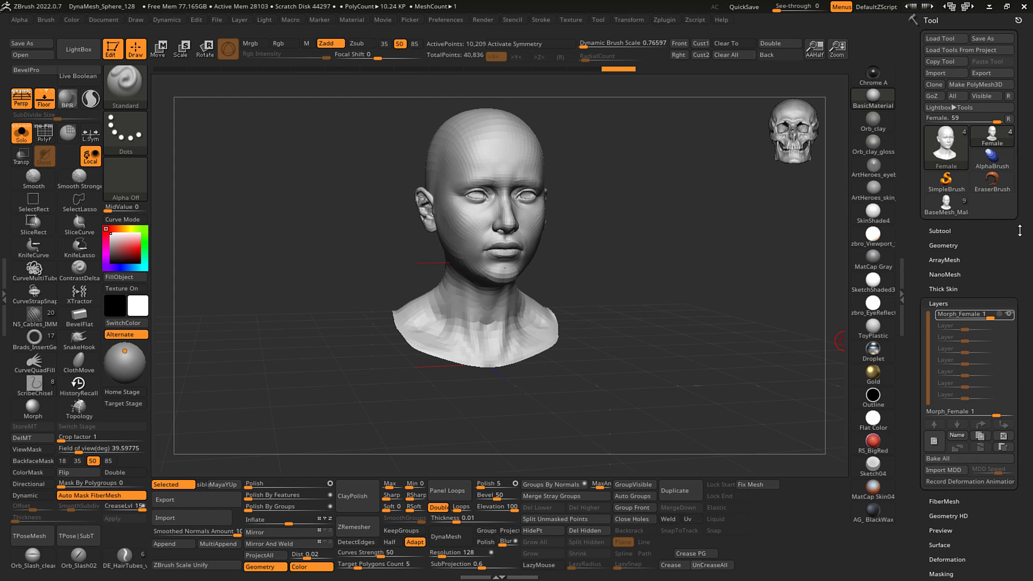
Step: Rename the selected duplicate Female subtool as MF_Morph
click(951, 231)
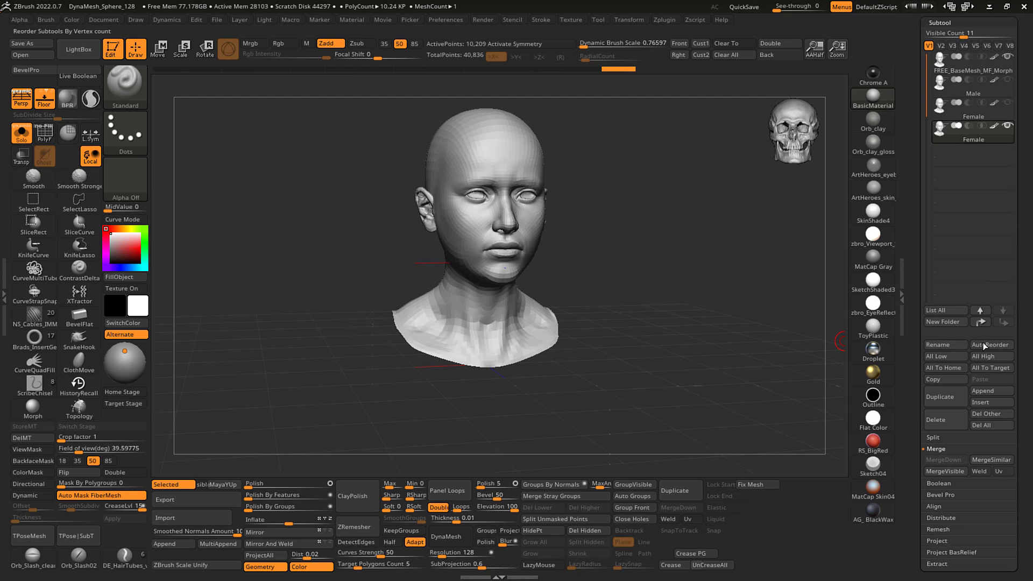
mouse_move(973, 142)
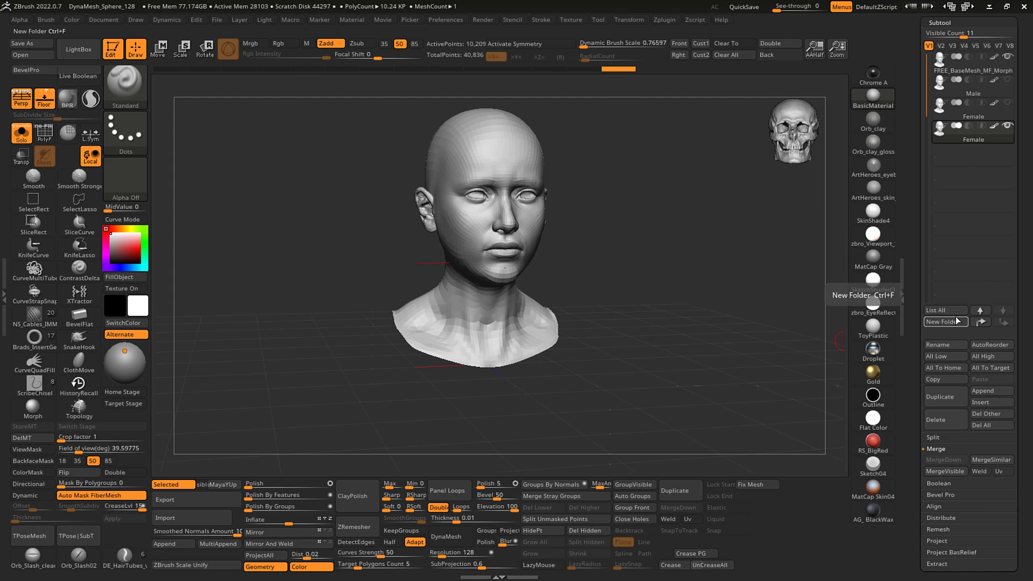
click(949, 343)
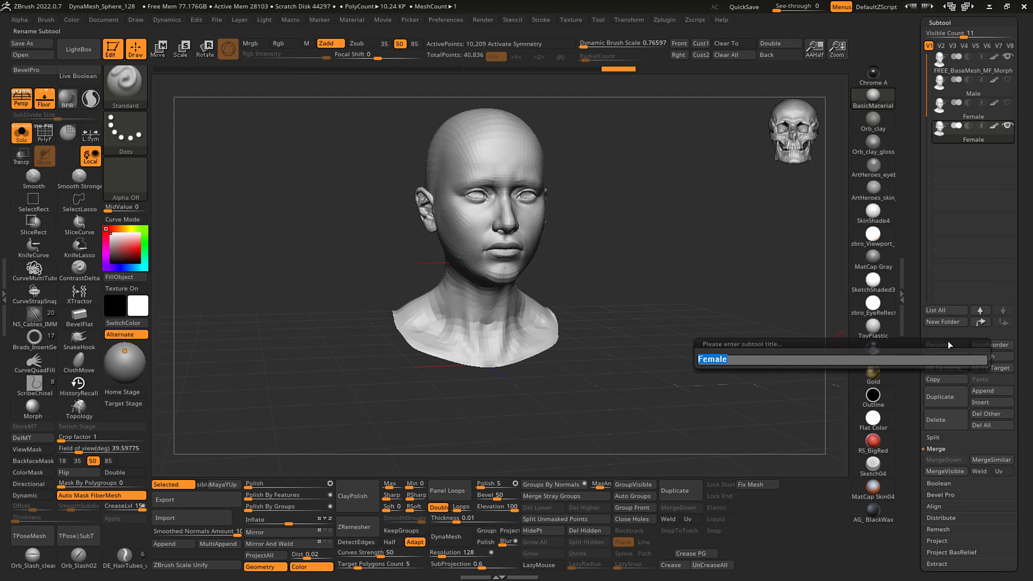
text(MF_Morph)
key(Return)
Step: Toggle the Morph_Female layer's visibility repeatedly to compare the male and female shapes
drag(1031, 336, 1014, 221)
click(1009, 400)
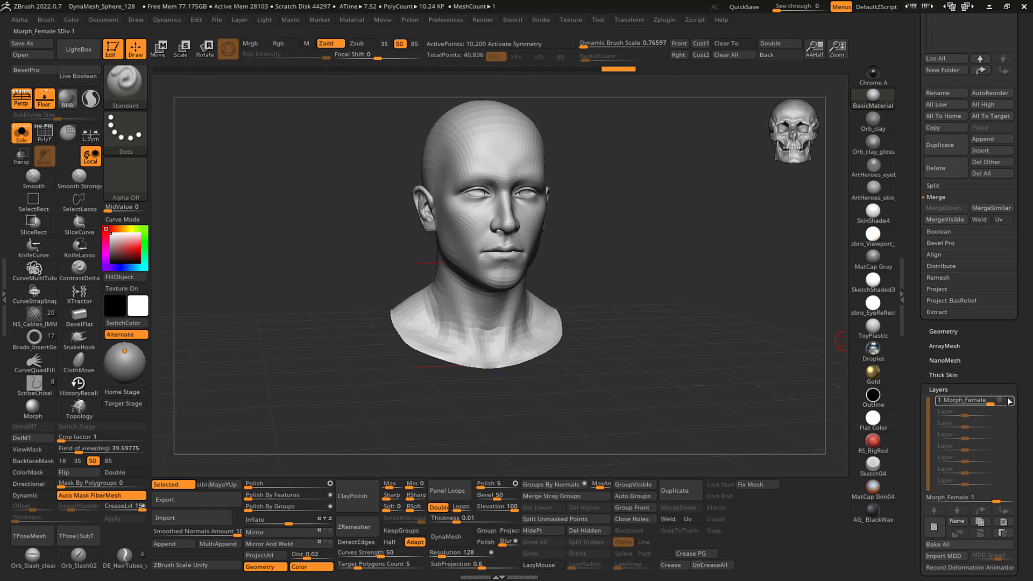
click(1008, 401)
click(1009, 400)
click(1008, 400)
click(1008, 401)
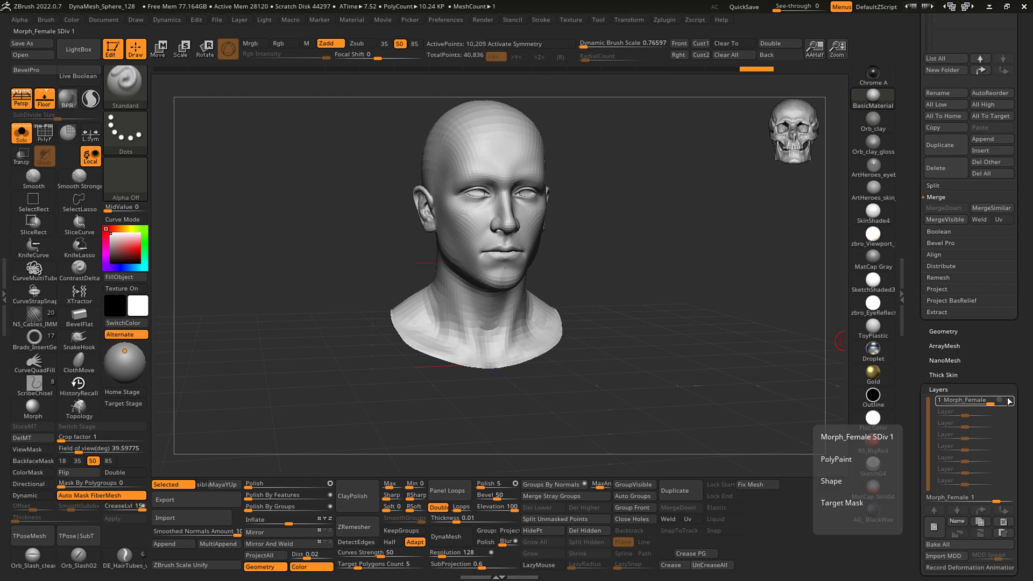
click(1009, 400)
Step: Vary the Morph_Female layer's intensity to preview the blend between the male and female heads
mouse_move(990, 402)
mouse_down()
mouse_move(961, 402)
mouse_move(1011, 405)
mouse_up()
drag(1014, 353, 1019, 453)
scroll(1019, 453, up, 1)
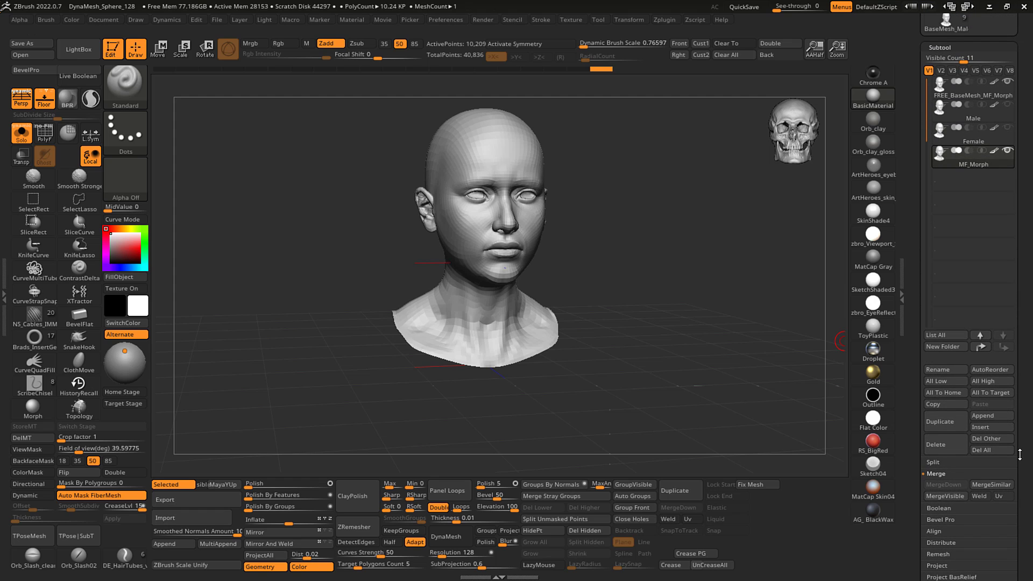
scroll(1019, 455, up, 4)
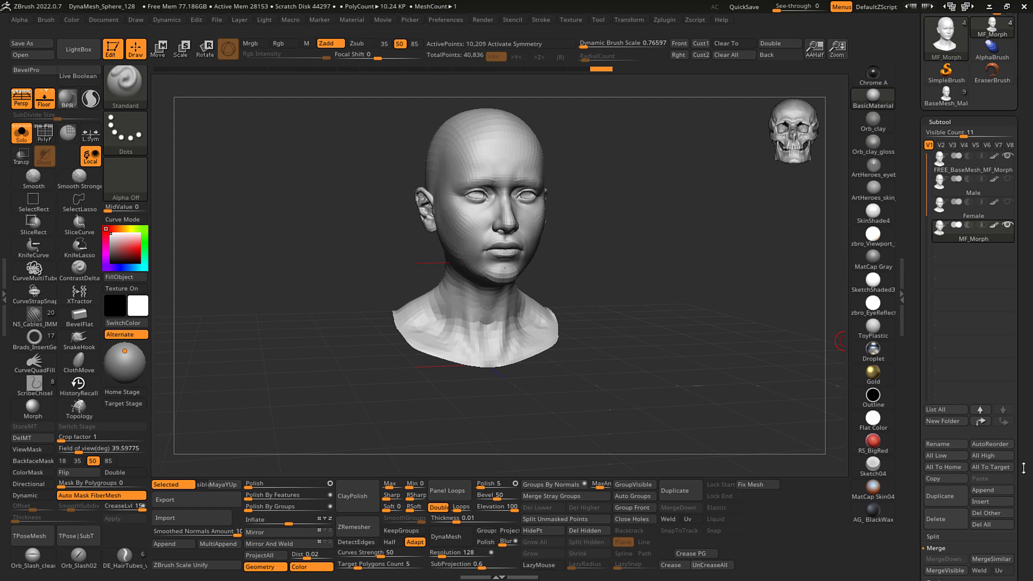
scroll(1023, 468, up, 2)
scroll(1028, 475, up, 3)
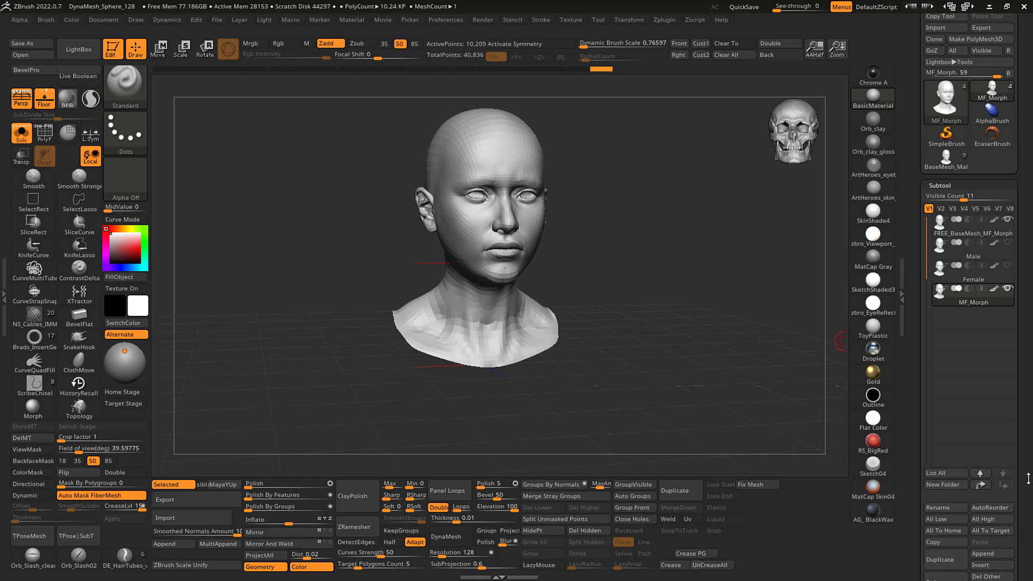